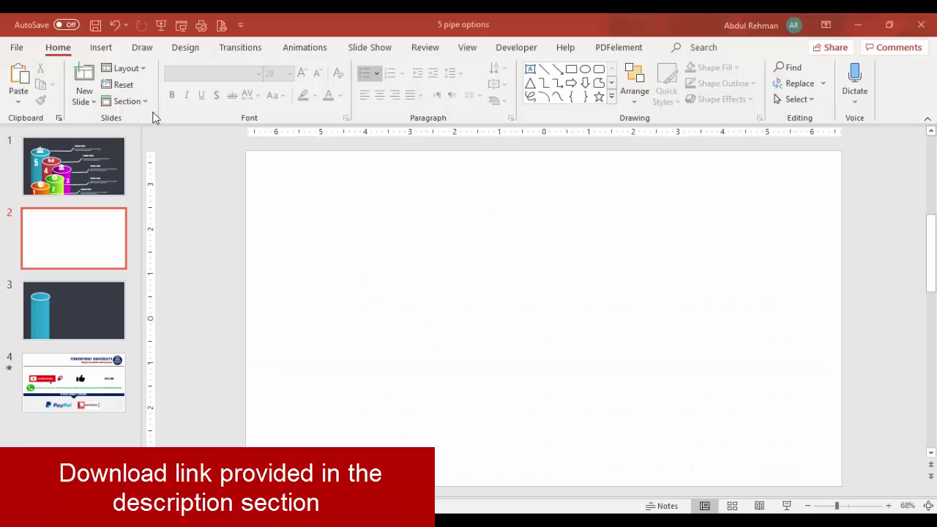
Draw a tall rectangle on the left of slide 2, stretched to 5.72 inches high
{"action": "left_click", "coordinate": [111, 50]}
{"action": "left_click", "coordinate": [221, 94]}
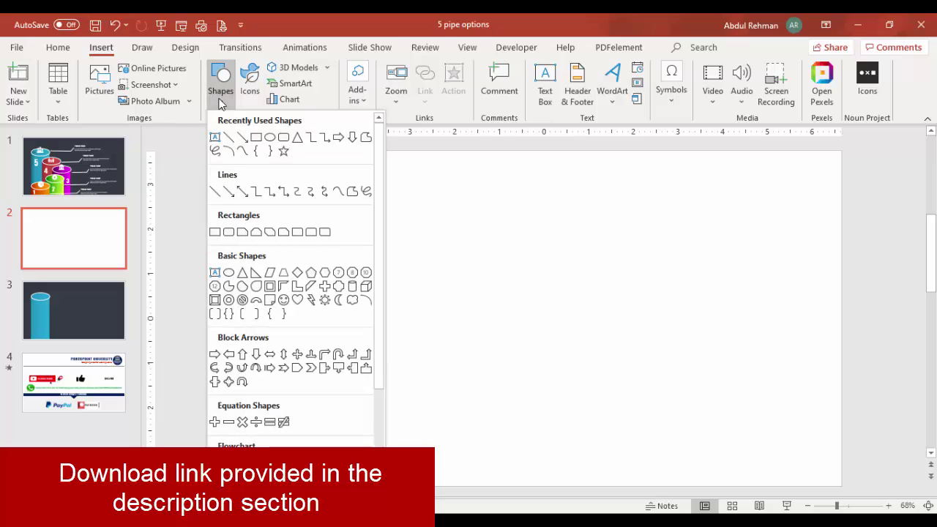
{"action": "left_click", "coordinate": [215, 233]}
{"action": "left_click_drag", "start_coordinate": [298, 243], "coordinate": [418, 484]}
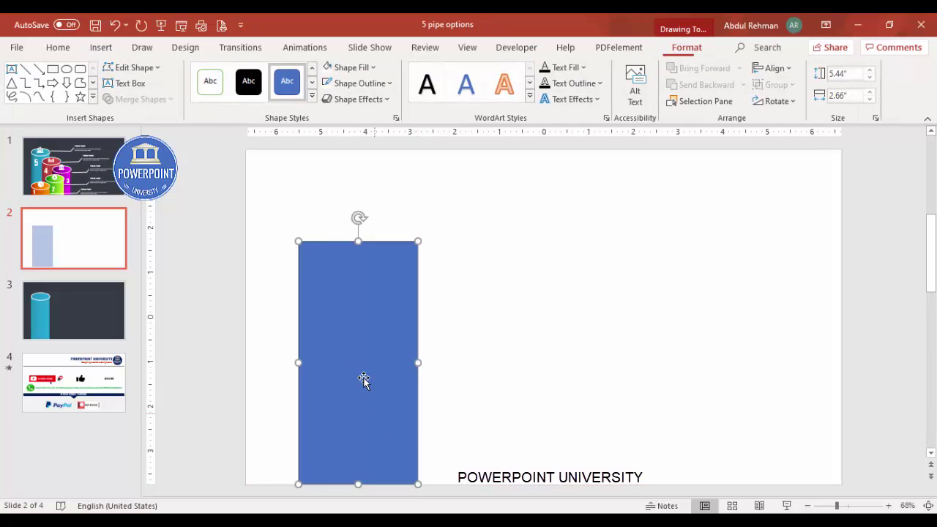
{"action": "left_click_drag", "start_coordinate": [358, 242], "coordinate": [358, 229]}
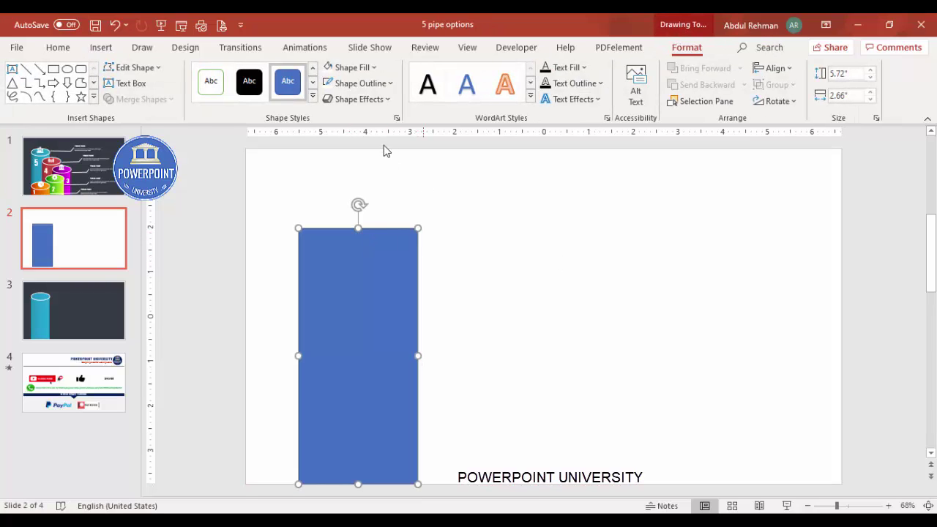
Remove the rectangle's outline
{"action": "left_click", "coordinate": [363, 84]}
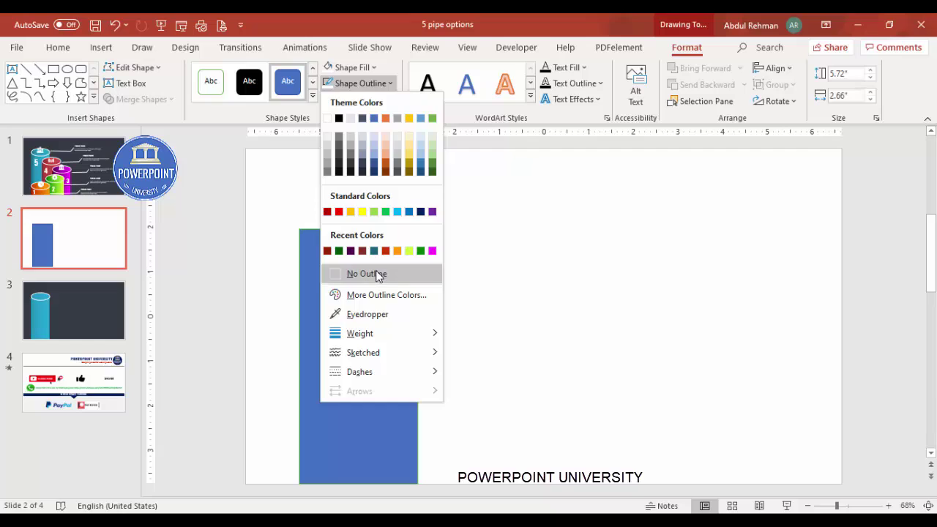
{"action": "left_click", "coordinate": [366, 272]}
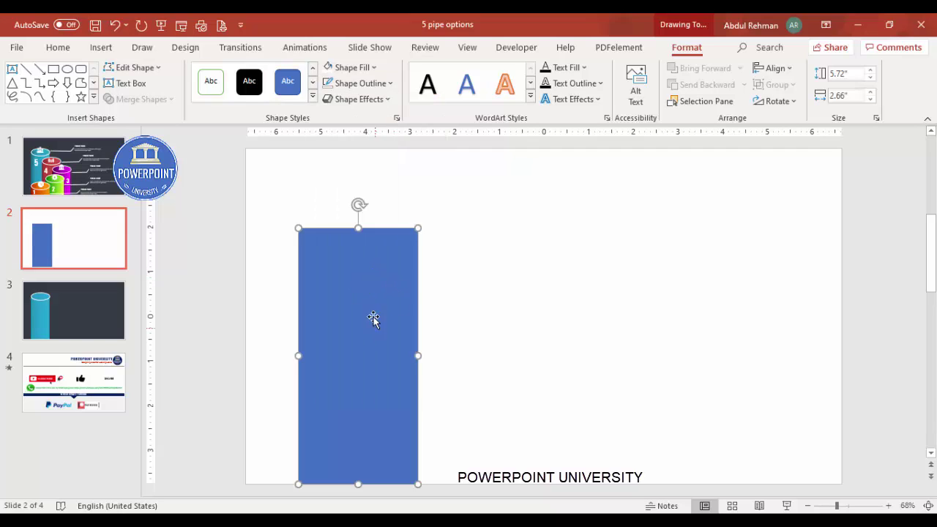
{"action": "right_click", "coordinate": [374, 274]}
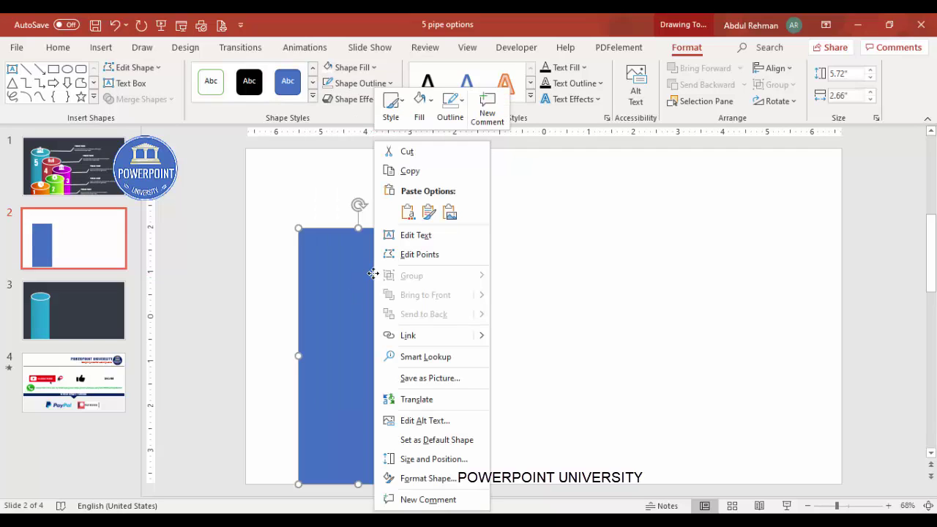
Give the rectangle a gradient fill with one stop removed and a dark navy left stop at 2%
{"action": "left_click", "coordinate": [395, 477]}
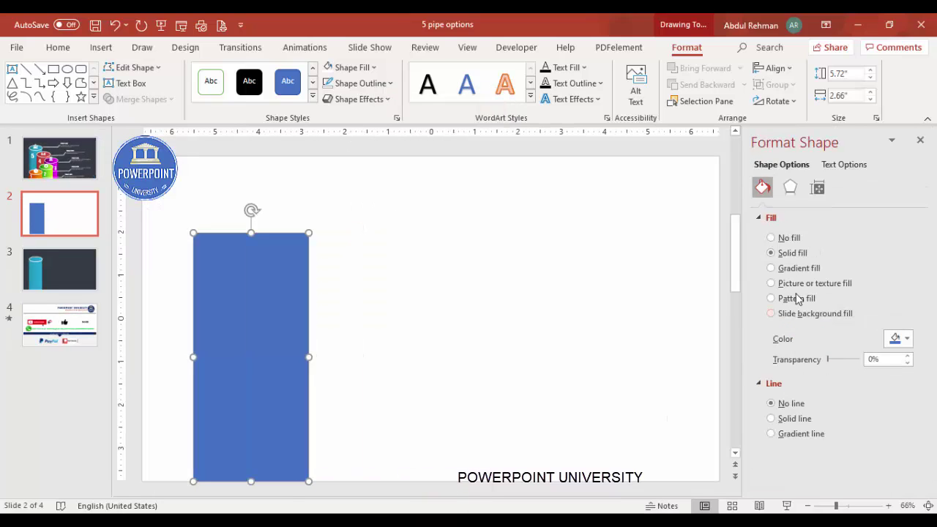
{"action": "left_click", "coordinate": [801, 268]}
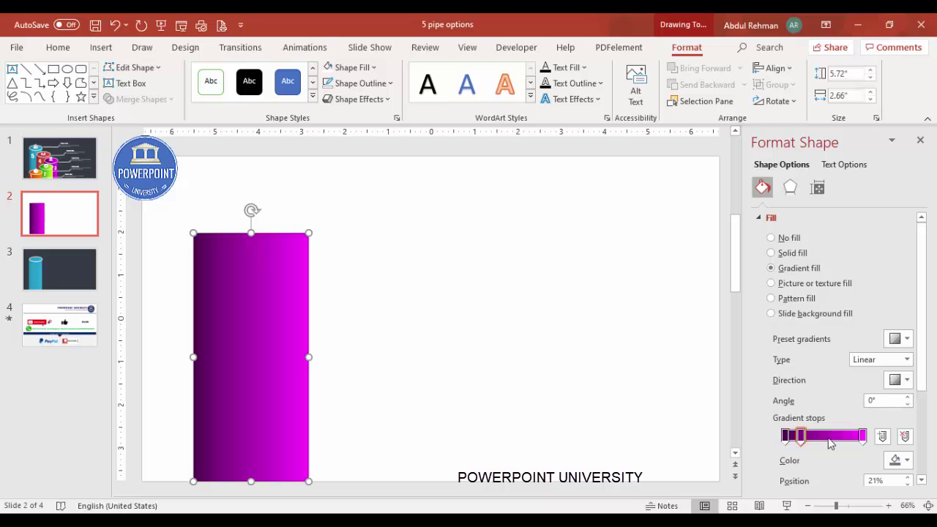
{"action": "left_click", "coordinate": [785, 436]}
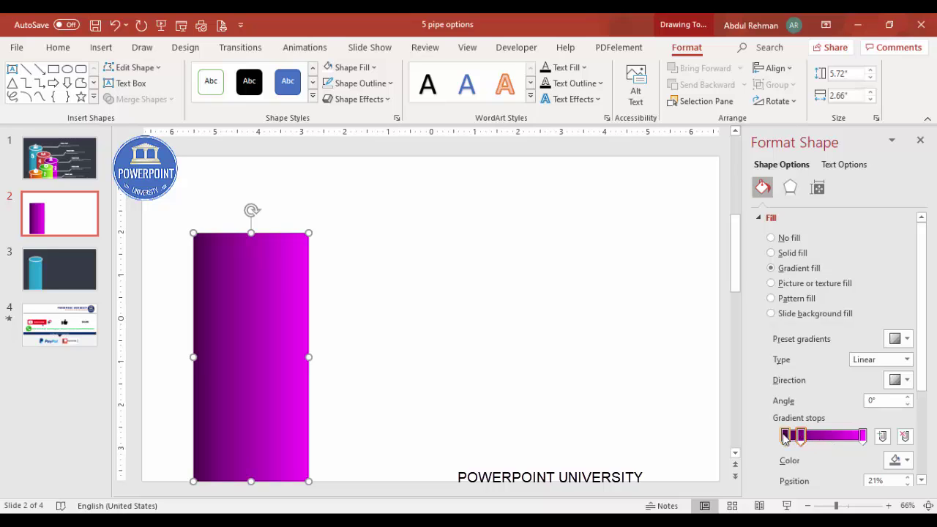
{"action": "left_click", "coordinate": [906, 436]}
{"action": "left_click_drag", "start_coordinate": [800, 437], "coordinate": [786, 437]}
{"action": "left_click", "coordinate": [896, 460]}
{"action": "left_click", "coordinate": [856, 428]}
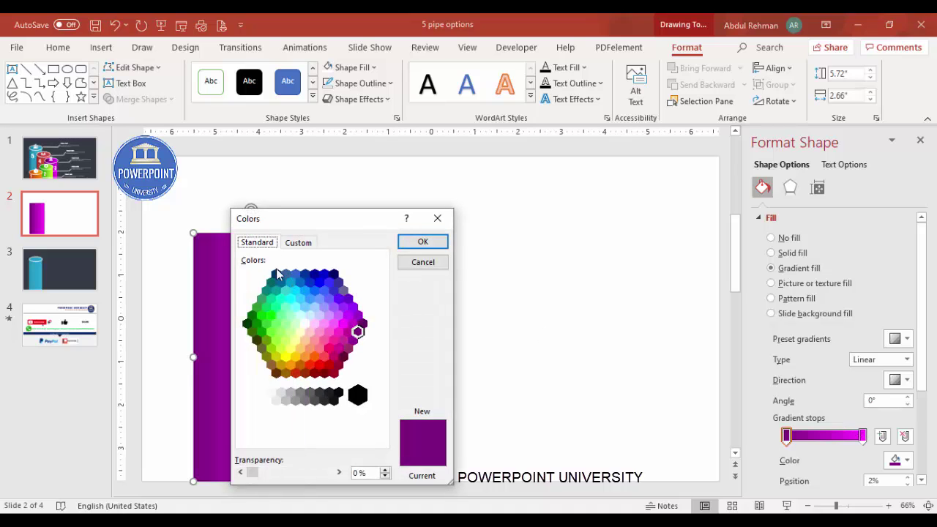
{"action": "left_click", "coordinate": [333, 277]}
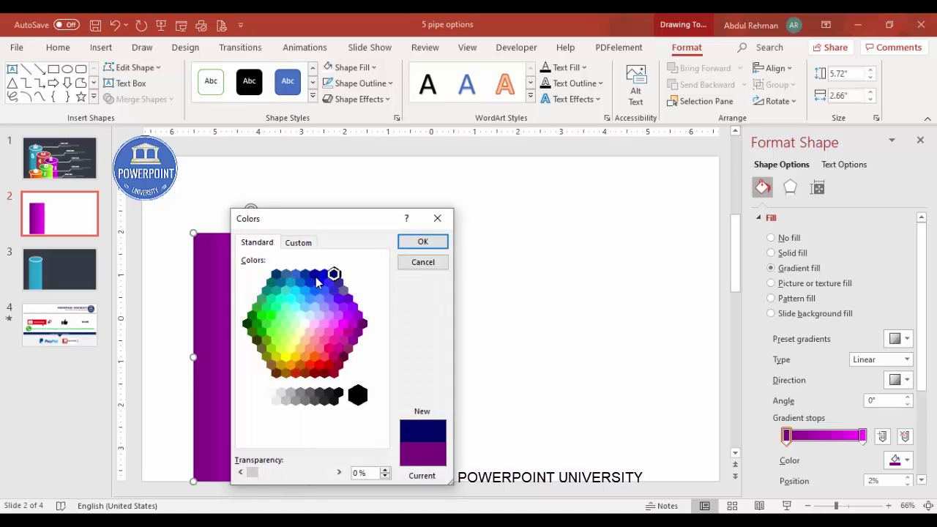
{"action": "left_click", "coordinate": [414, 244]}
Set the right-hand gradient stop to bright blue
{"action": "left_click", "coordinate": [862, 436]}
{"action": "left_click", "coordinate": [896, 460]}
{"action": "left_click", "coordinate": [849, 428]}
{"action": "left_click", "coordinate": [304, 279]}
{"action": "left_click", "coordinate": [430, 244]}
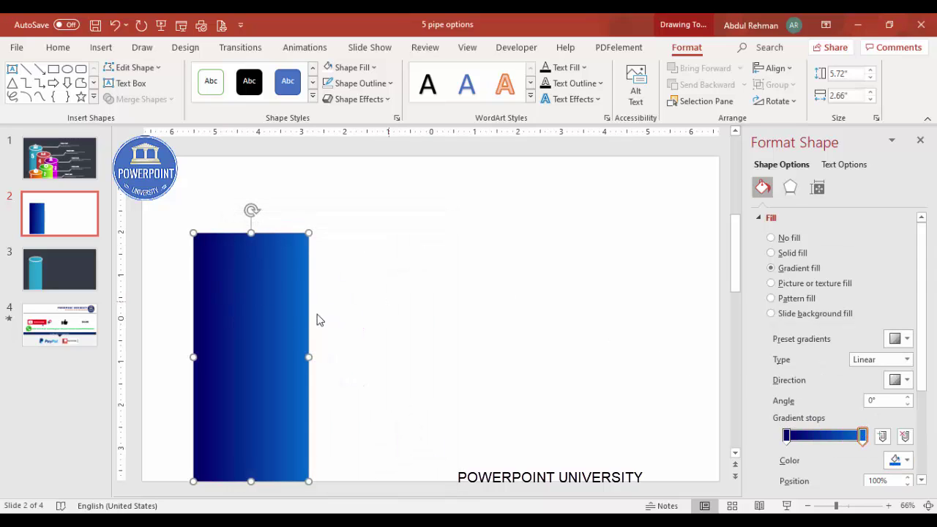
{"action": "left_click", "coordinate": [344, 301]}
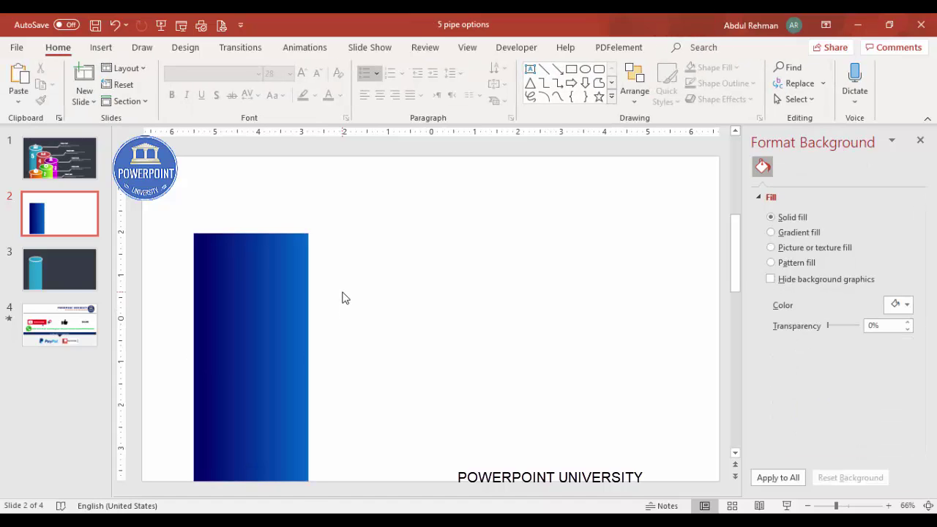
Draw an oval across the top of the rectangle
{"action": "left_click", "coordinate": [102, 47]}
{"action": "left_click", "coordinate": [214, 106]}
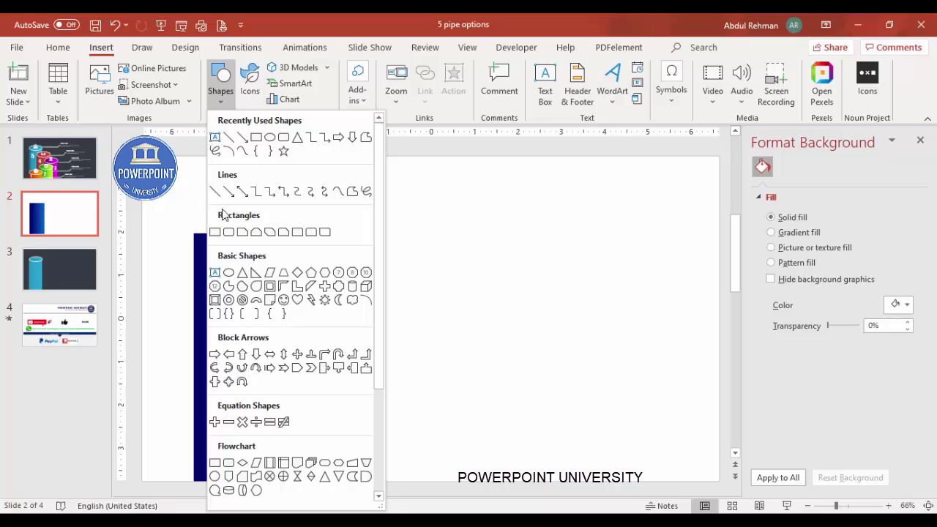
{"action": "left_click", "coordinate": [229, 272]}
{"action": "left_click_drag", "start_coordinate": [194, 213], "coordinate": [309, 252]}
Give the oval a white 4½ pt outline
{"action": "left_click", "coordinate": [370, 82]}
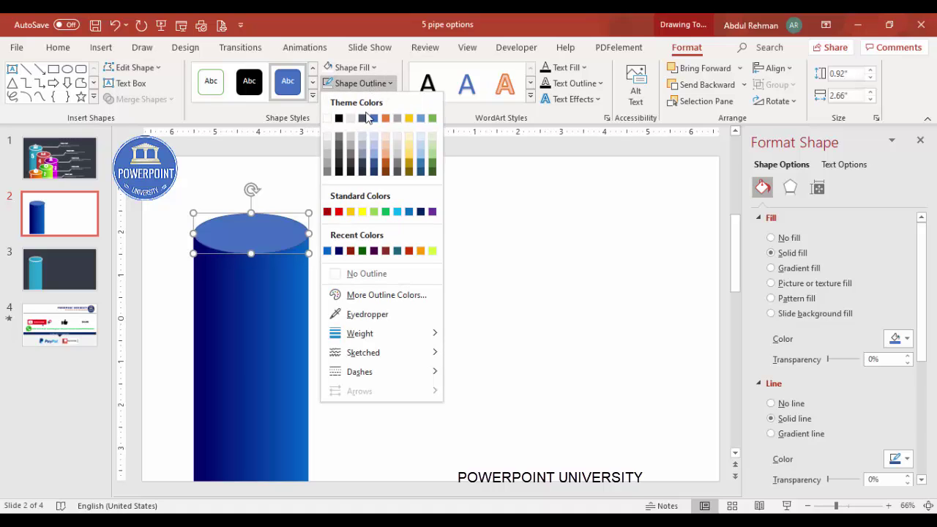
{"action": "left_click", "coordinate": [328, 119]}
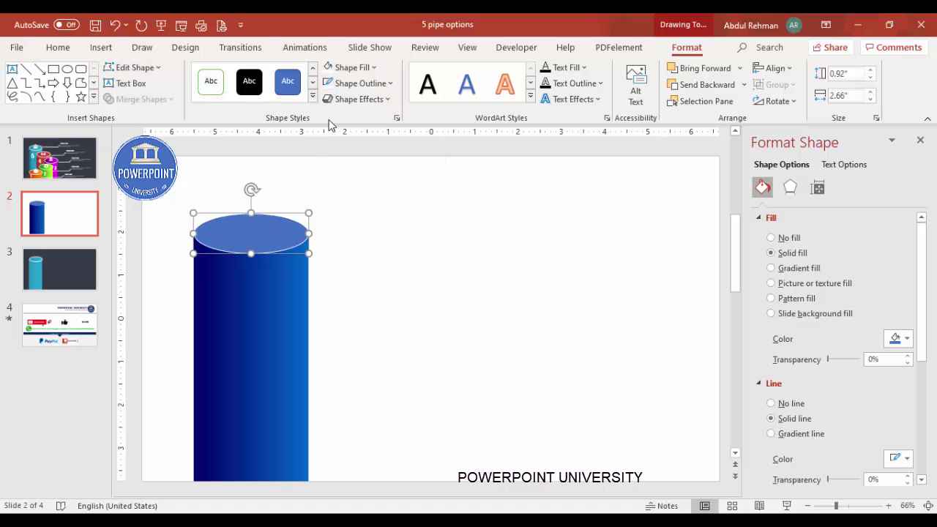
{"action": "left_click", "coordinate": [380, 83]}
{"action": "mouse_move", "coordinate": [402, 336]}
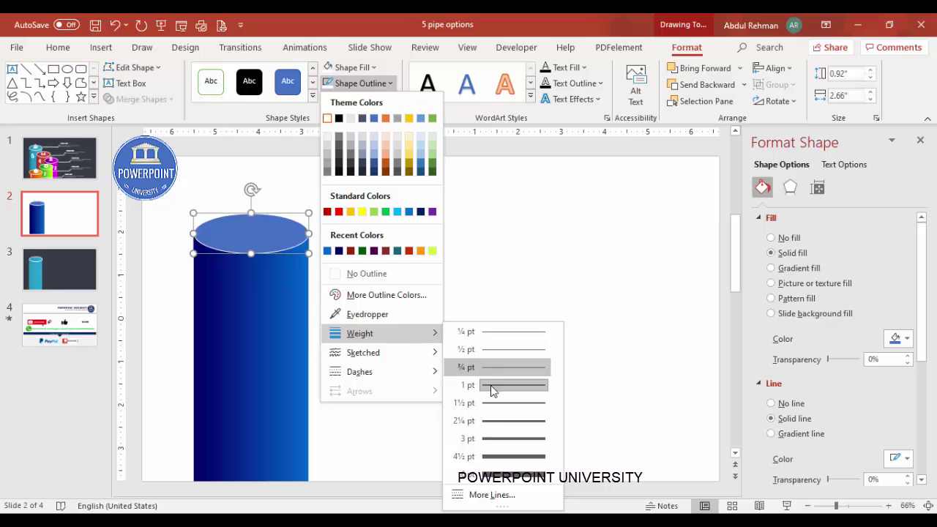
{"action": "left_click", "coordinate": [505, 457]}
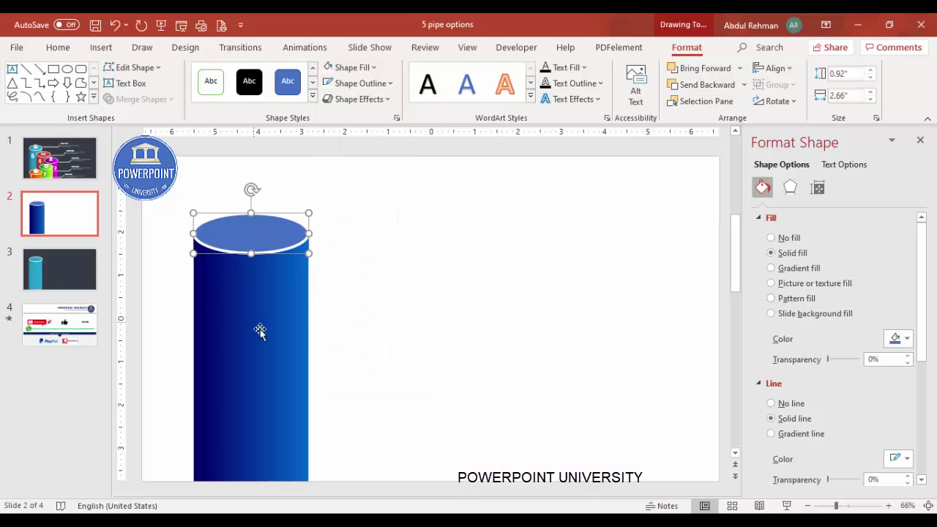
Fill the oval with a gradient whose left stop is a darker custom navy
{"action": "left_click", "coordinate": [800, 268]}
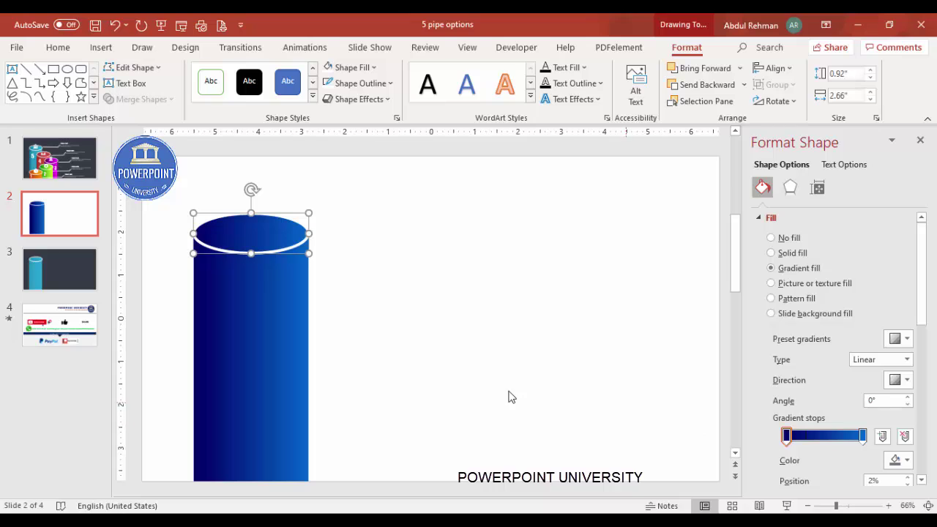
{"action": "left_click", "coordinate": [800, 438]}
{"action": "left_click", "coordinate": [900, 462]}
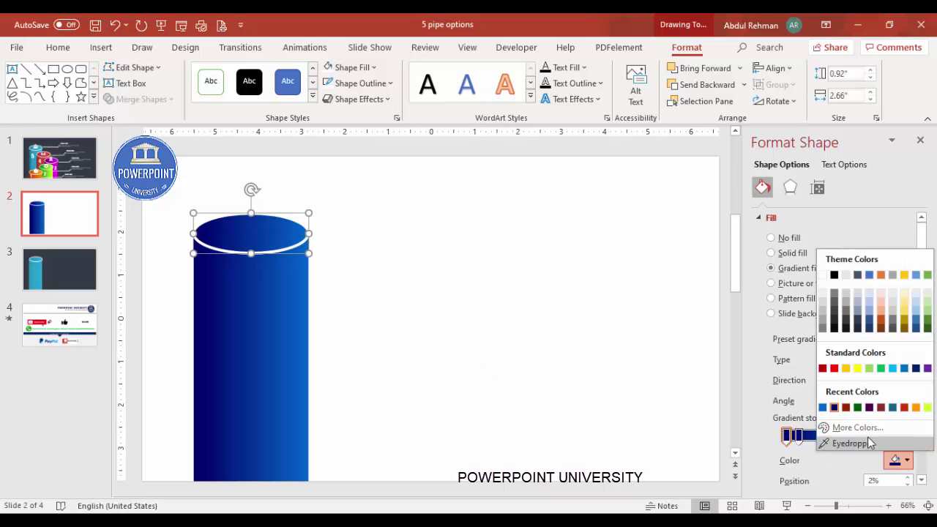
{"action": "left_click", "coordinate": [859, 427]}
{"action": "left_click", "coordinate": [311, 247]}
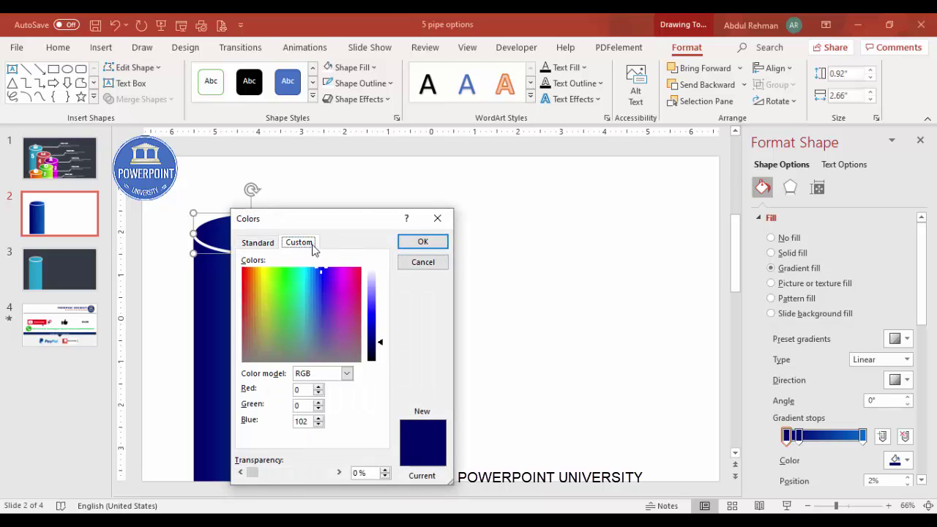
{"action": "left_click", "coordinate": [381, 345]}
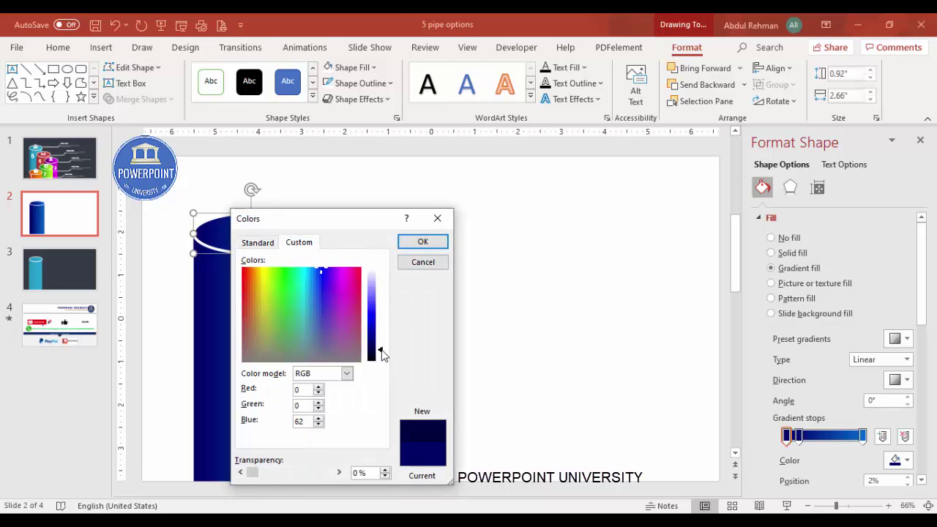
{"action": "left_click", "coordinate": [422, 242]}
Recolour the cylinder body's 2% gradient stop with the recent dark navy
{"action": "left_click", "coordinate": [862, 436]}
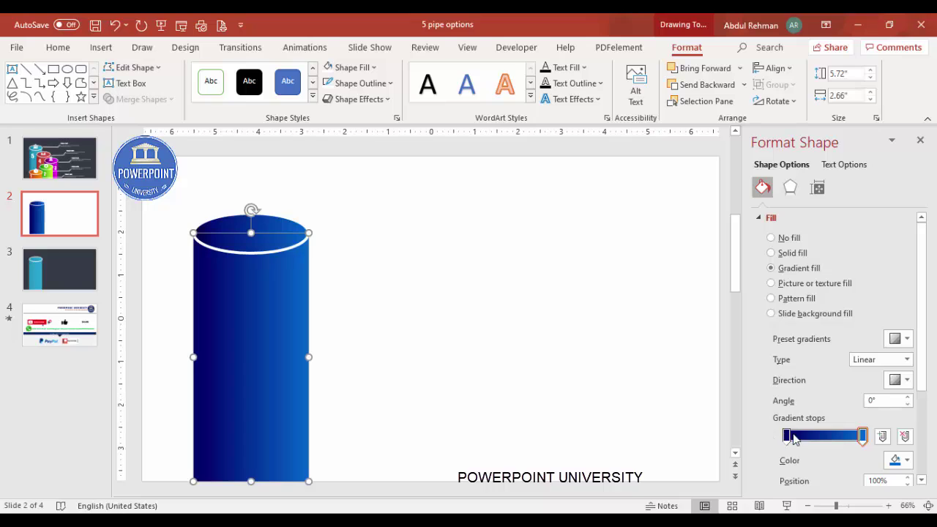
{"action": "left_click", "coordinate": [788, 437]}
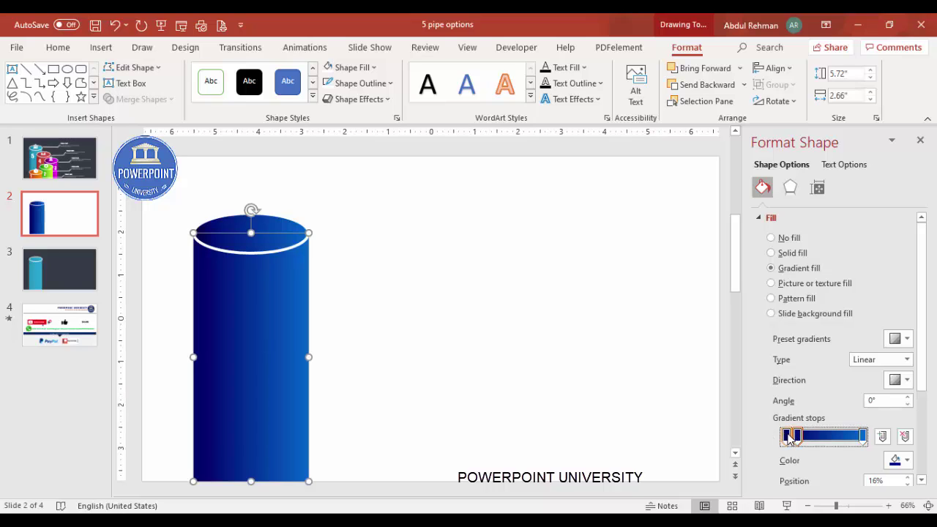
{"action": "left_click", "coordinate": [901, 460]}
{"action": "left_click", "coordinate": [823, 408]}
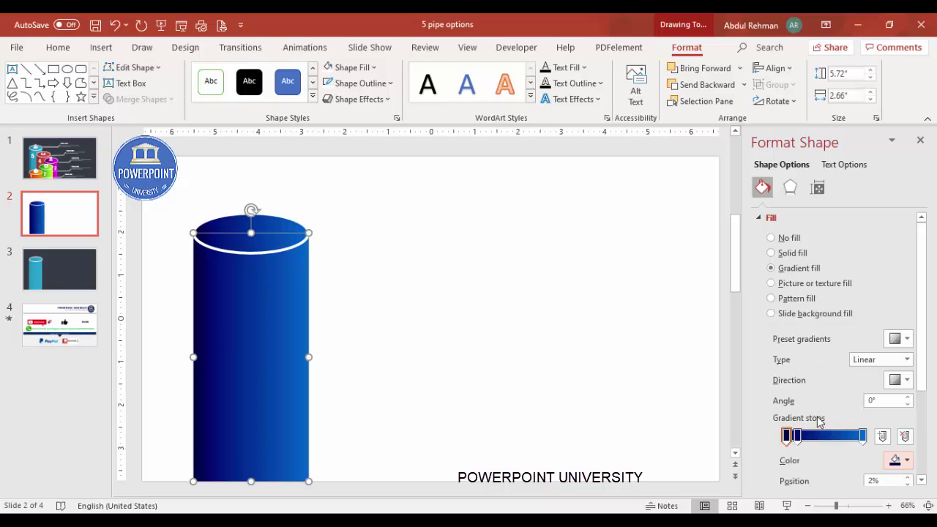
{"action": "left_click", "coordinate": [803, 437]}
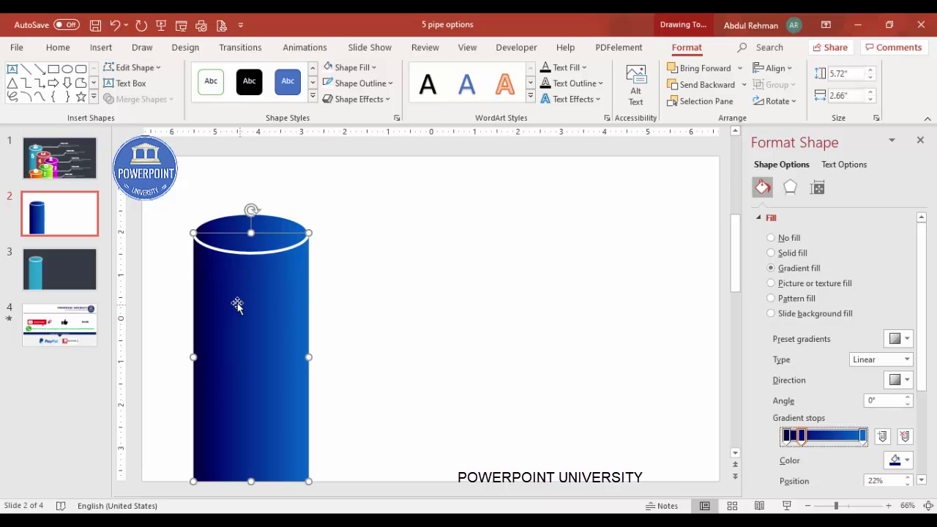
{"action": "left_click", "coordinate": [375, 281]}
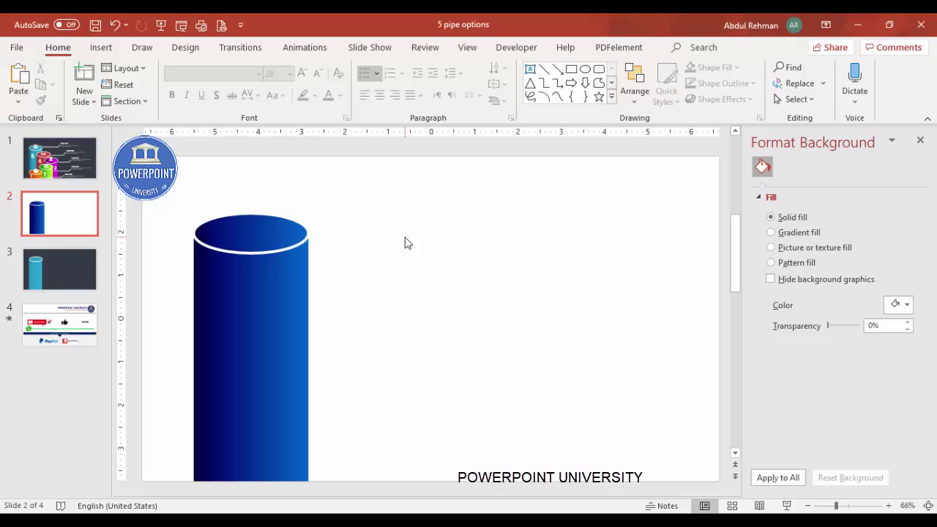
Change the slide background to a solid dark grey theme colour
{"action": "left_click", "coordinate": [899, 304]}
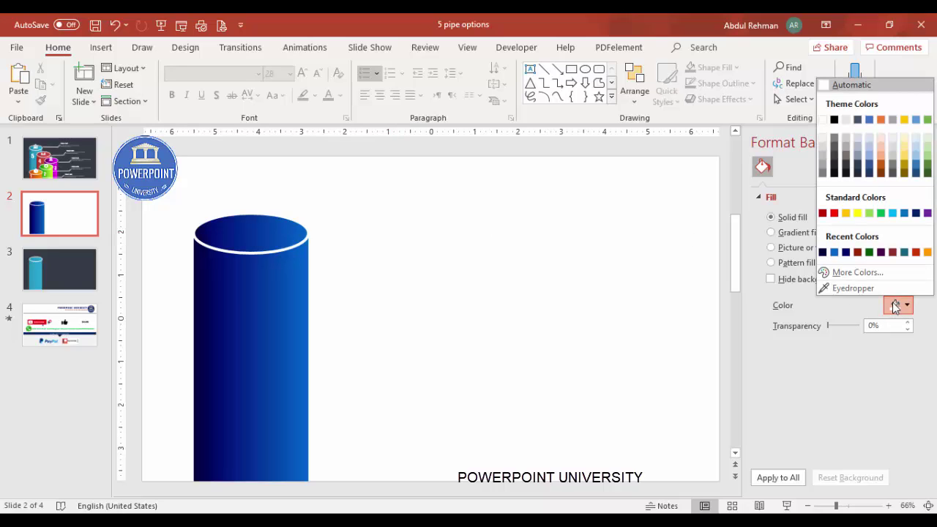
{"action": "left_click", "coordinate": [834, 162]}
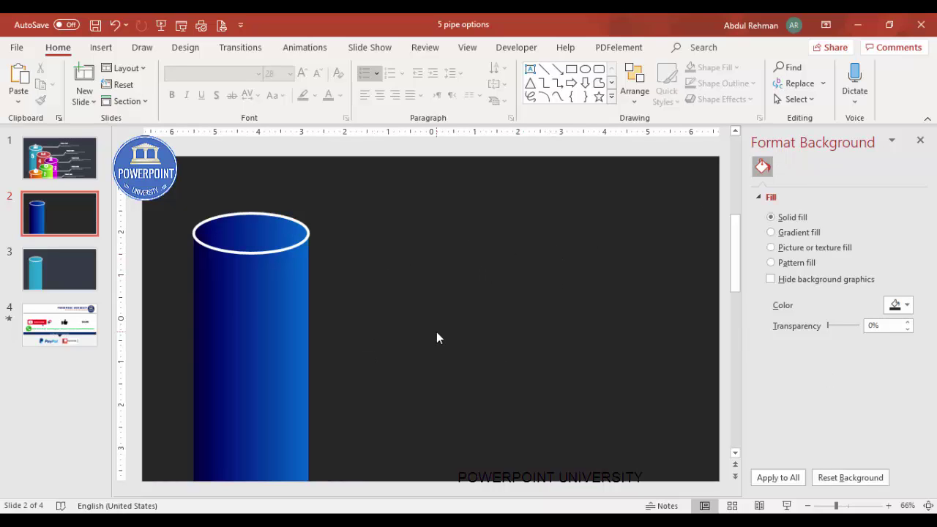
{"action": "left_click", "coordinate": [255, 243]}
{"action": "left_click", "coordinate": [263, 333], "text": "shift"}
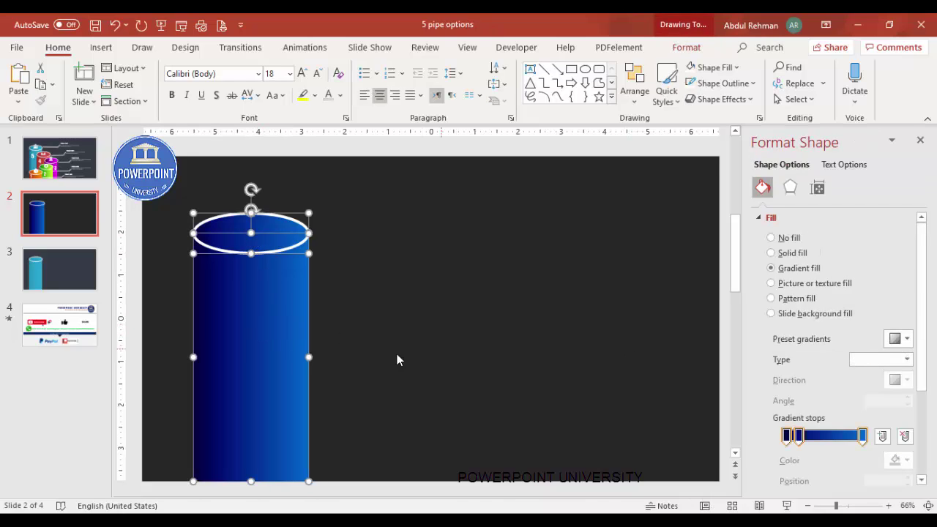
Copy the cylinder to the right and shorten the copy's body
{"action": "left_click_drag", "start_coordinate": [272, 339], "coordinate": [313, 334]}
{"action": "left_click", "coordinate": [386, 298]}
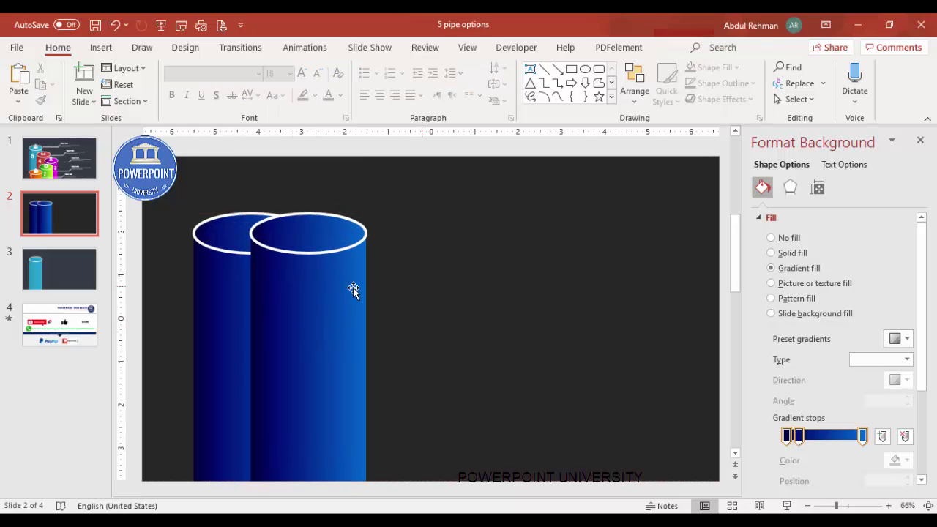
{"action": "left_click", "coordinate": [315, 271]}
{"action": "left_click_drag", "start_coordinate": [308, 232], "coordinate": [322, 297]}
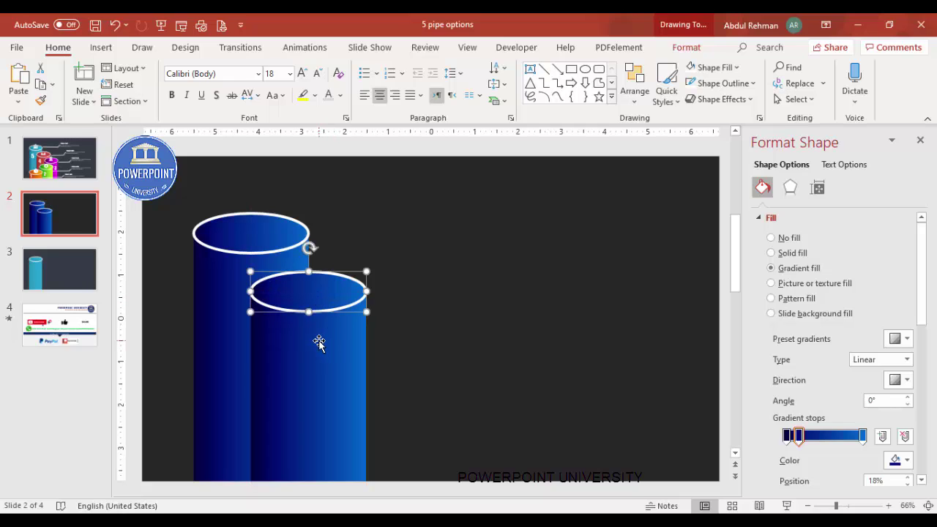
Add a third, shorter cylinder further right with its top ellipse moved down
{"action": "left_click", "coordinate": [320, 341], "text": "shift"}
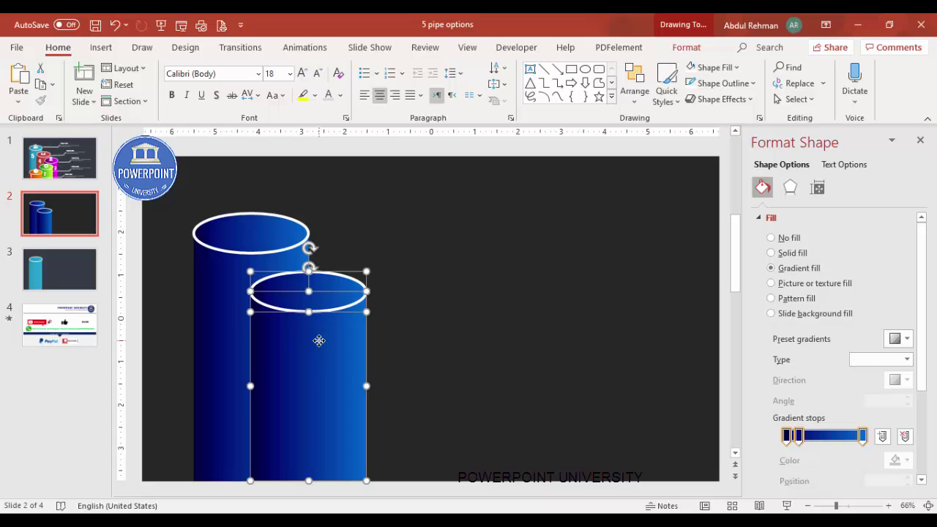
{"action": "left_click_drag", "start_coordinate": [318, 348], "coordinate": [374, 346]}
{"action": "left_click", "coordinate": [434, 325]}
{"action": "left_click", "coordinate": [393, 320]}
{"action": "left_click_drag", "start_coordinate": [373, 290], "coordinate": [379, 344]}
{"action": "left_click", "coordinate": [379, 297]}
{"action": "left_click_drag", "start_coordinate": [378, 298], "coordinate": [384, 349]}
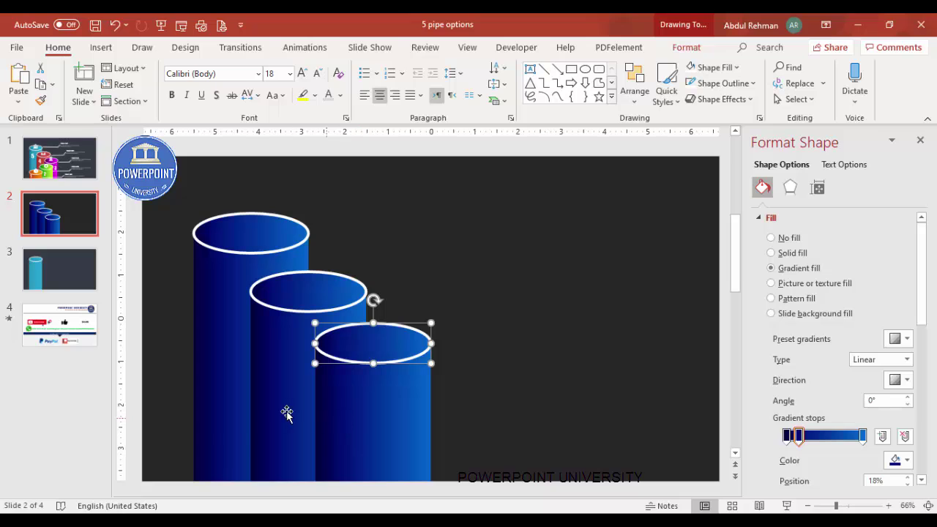
Place a shorter fourth cylinder in front, slightly left of the third
{"action": "left_click", "coordinate": [373, 415], "text": "shift"}
{"action": "left_click_drag", "start_coordinate": [394, 417], "coordinate": [312, 415]}
{"action": "key", "text": "Right"}
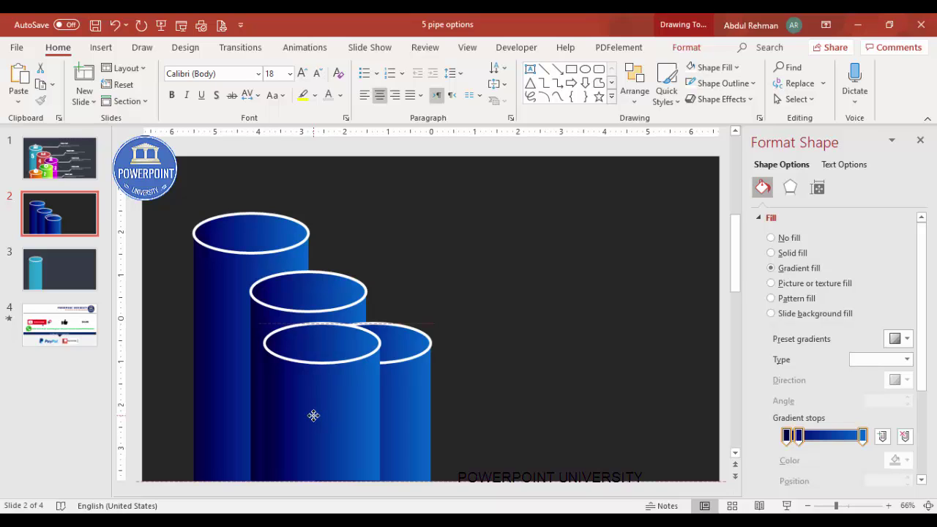
{"action": "left_click", "coordinate": [533, 401]}
{"action": "left_click", "coordinate": [352, 396]}
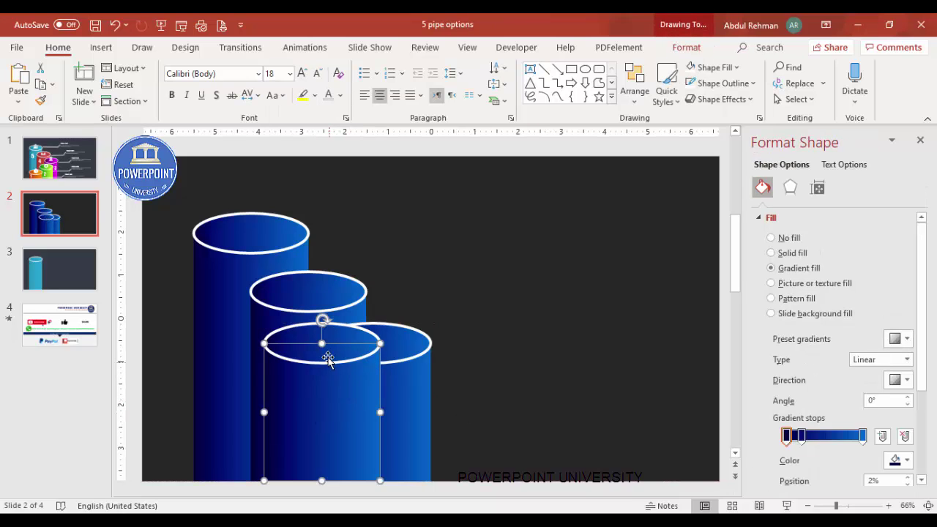
{"action": "left_click_drag", "start_coordinate": [323, 347], "coordinate": [332, 397]}
{"action": "left_click", "coordinate": [331, 370]}
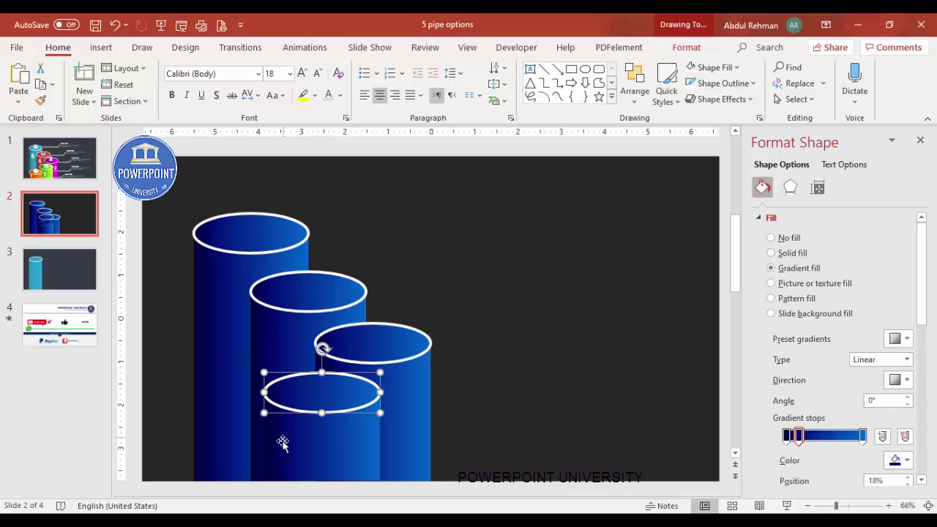
Copy a fifth cylinder under the leftmost one and lower its top ellipse
{"action": "left_click", "coordinate": [313, 442], "text": "shift"}
{"action": "left_click_drag", "start_coordinate": [313, 443], "coordinate": [254, 440]}
{"action": "left_click", "coordinate": [443, 426]}
{"action": "left_click", "coordinate": [278, 444]}
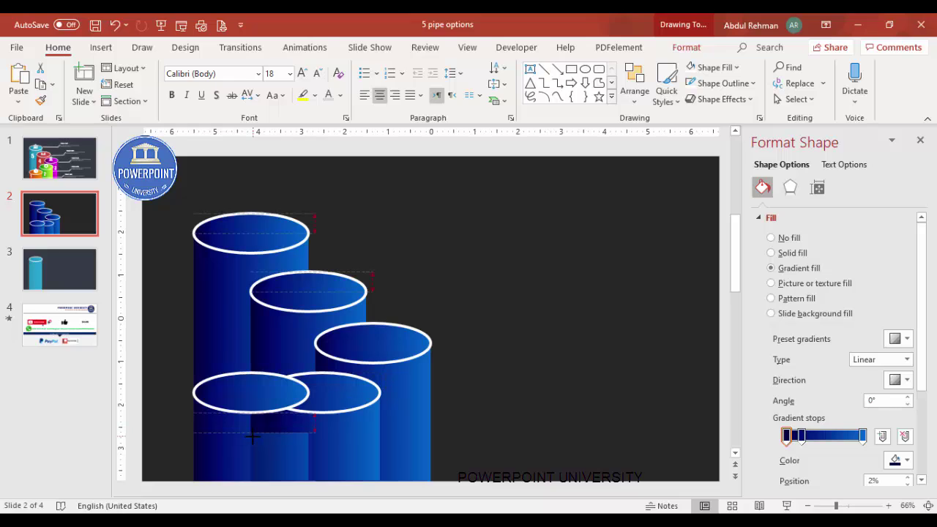
{"action": "left_click", "coordinate": [252, 393]}
{"action": "left_click_drag", "start_coordinate": [255, 395], "coordinate": [259, 439]}
{"action": "left_click", "coordinate": [467, 390]}
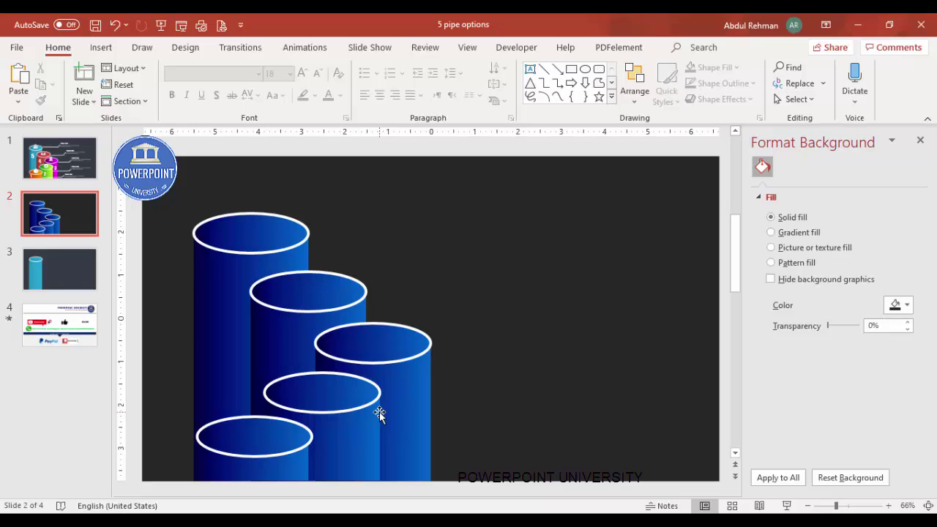
Recolour the second cylinder body's middle gradient stop green and its right stop yellow-green
{"action": "left_click", "coordinate": [271, 329]}
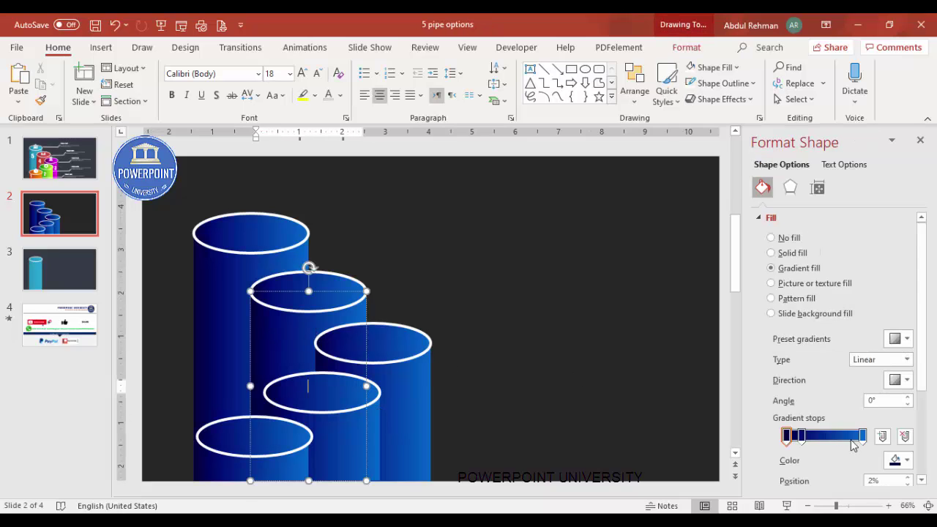
{"action": "left_click", "coordinate": [802, 437]}
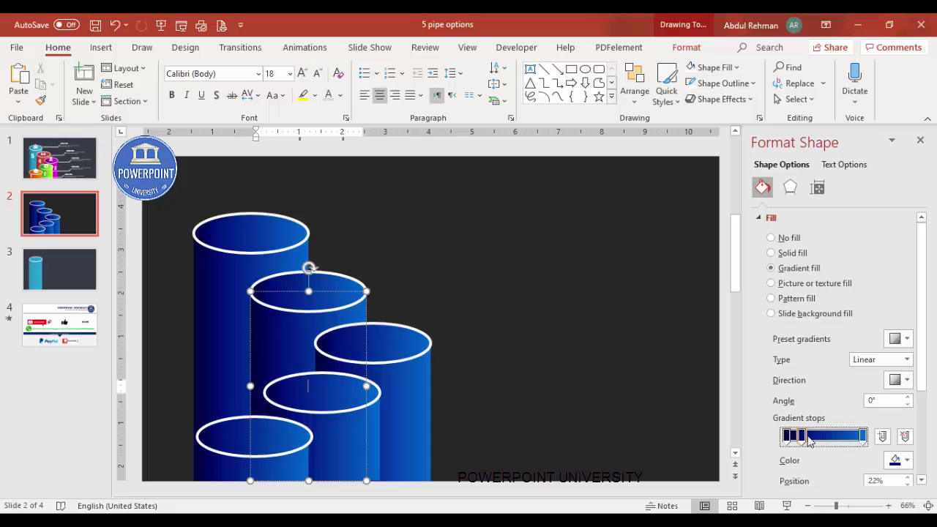
{"action": "left_click", "coordinate": [895, 462]}
{"action": "left_click", "coordinate": [863, 428]}
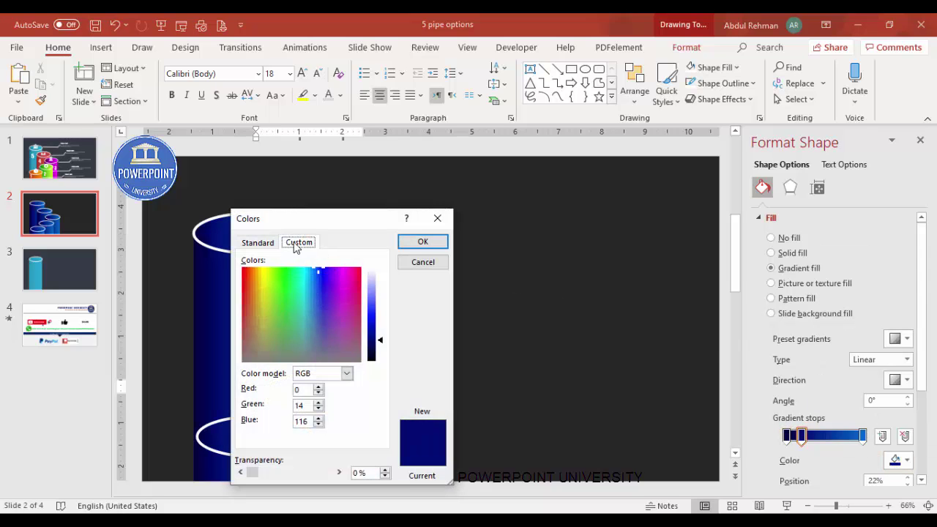
{"action": "left_click", "coordinate": [265, 242]}
{"action": "left_click", "coordinate": [257, 324]}
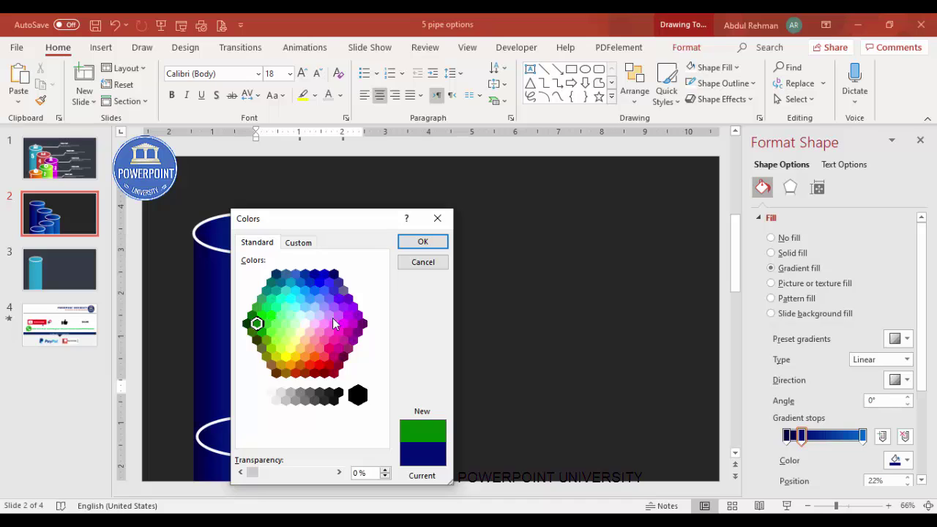
{"action": "left_click", "coordinate": [422, 243]}
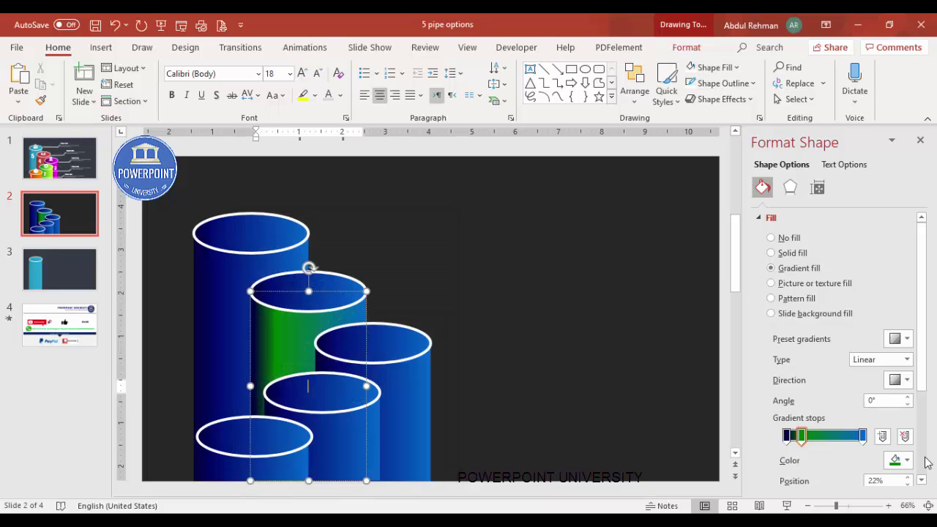
{"action": "left_click", "coordinate": [863, 436]}
{"action": "left_click", "coordinate": [896, 461]}
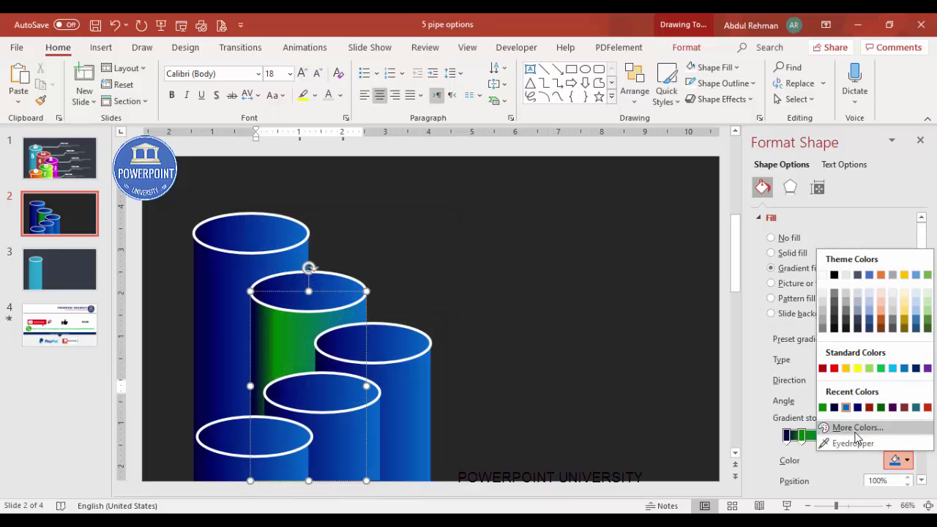
{"action": "left_click", "coordinate": [853, 427]}
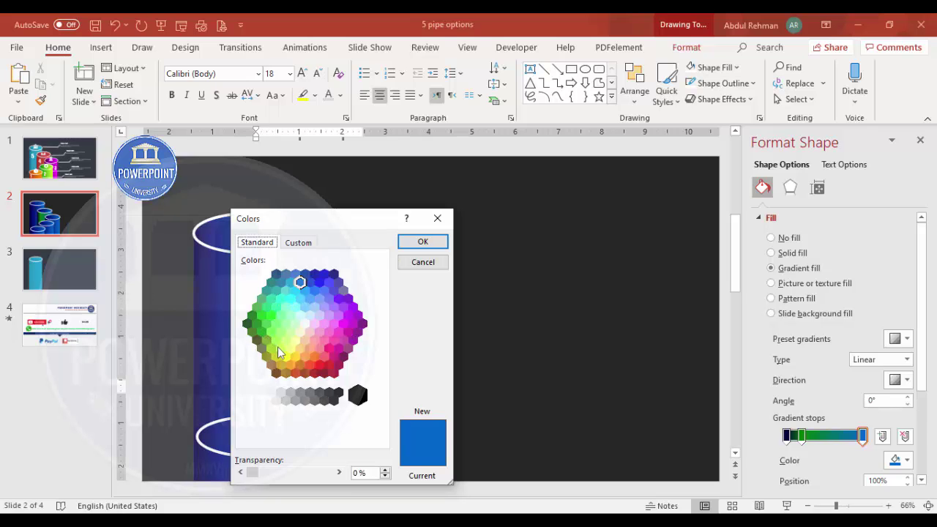
{"action": "left_click", "coordinate": [281, 348]}
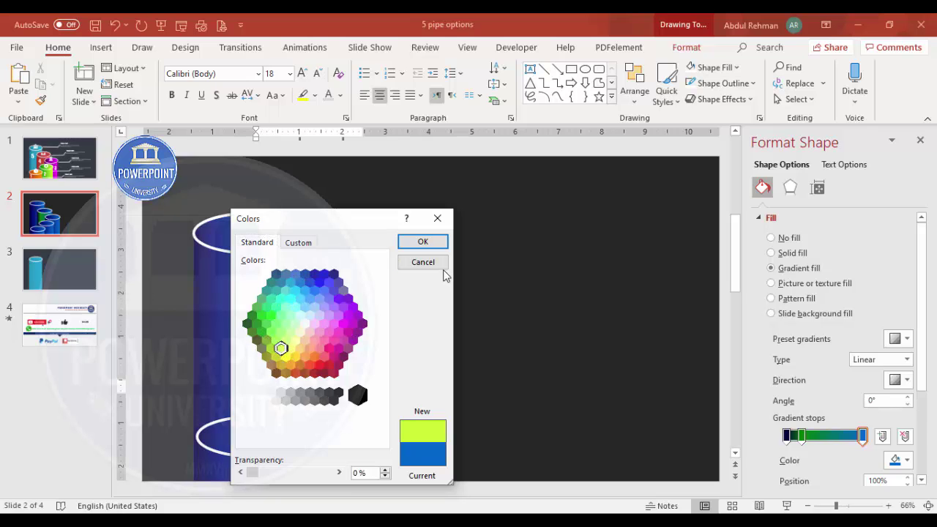
{"action": "left_click", "coordinate": [441, 242]}
Make the body's left gradient stop a darker green
{"action": "left_click", "coordinate": [788, 437]}
{"action": "left_click", "coordinate": [907, 460]}
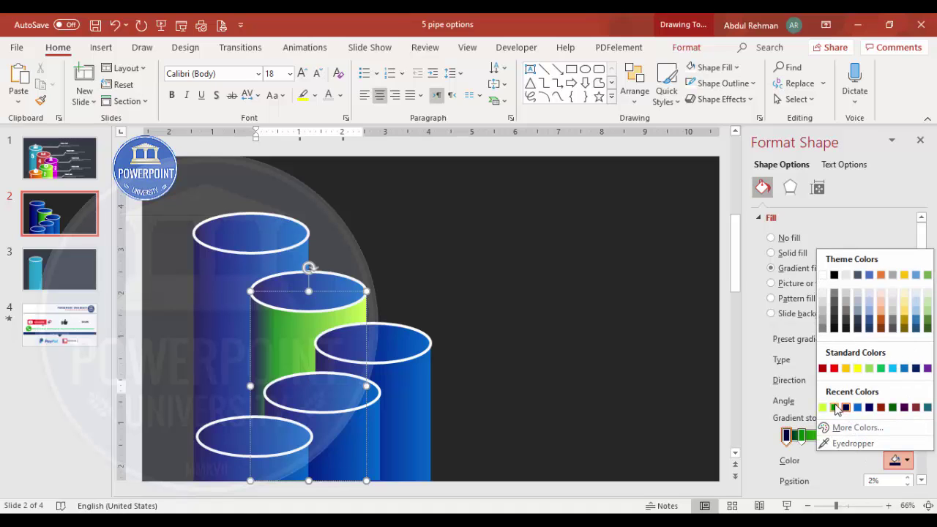
{"action": "left_click", "coordinate": [835, 408]}
{"action": "left_click", "coordinate": [905, 460]}
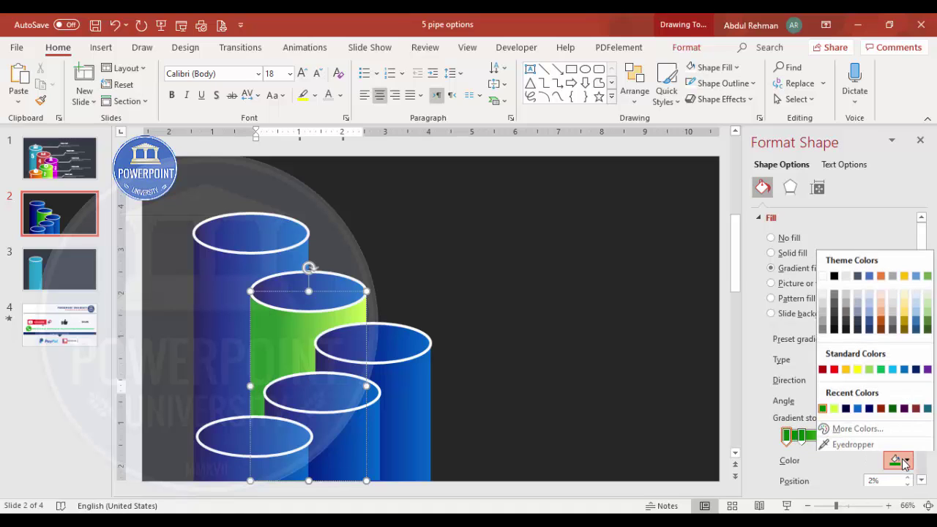
{"action": "left_click", "coordinate": [847, 429]}
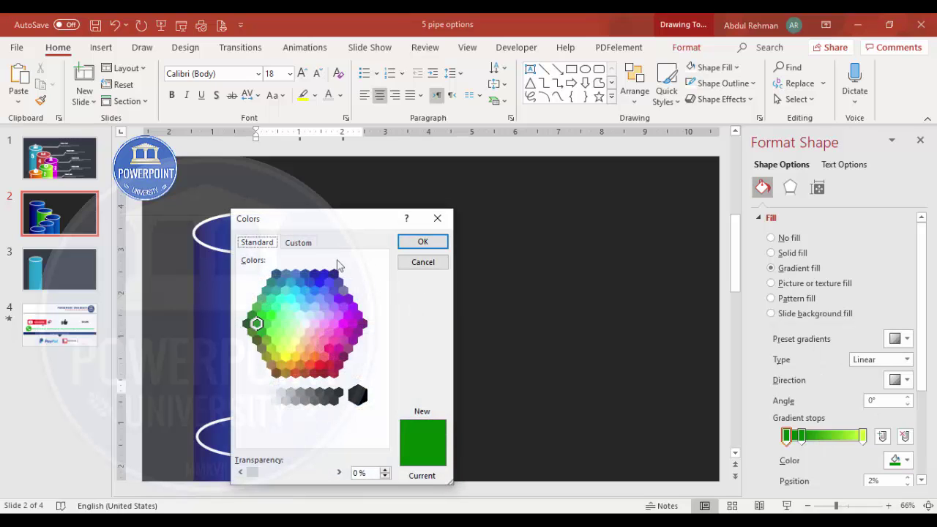
{"action": "left_click", "coordinate": [298, 243]}
{"action": "left_click_drag", "start_coordinate": [384, 341], "coordinate": [385, 351]}
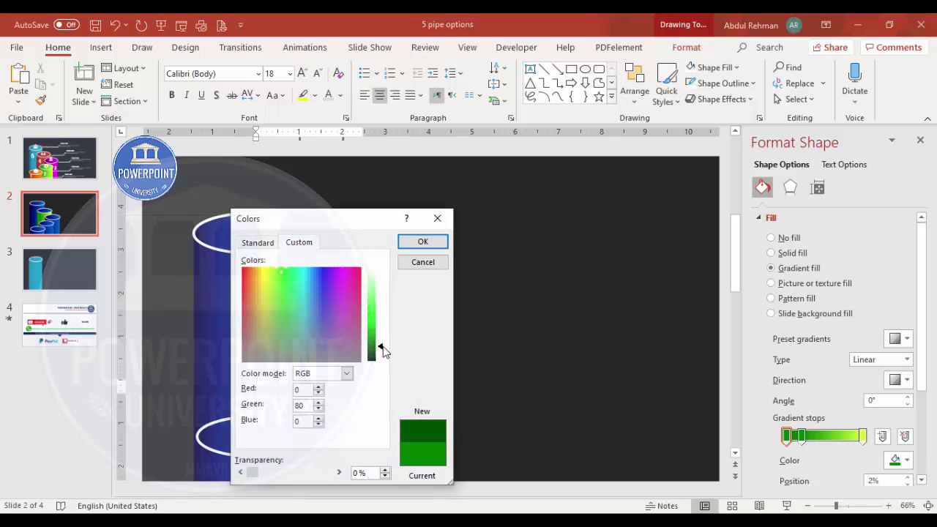
{"action": "left_click", "coordinate": [423, 243]}
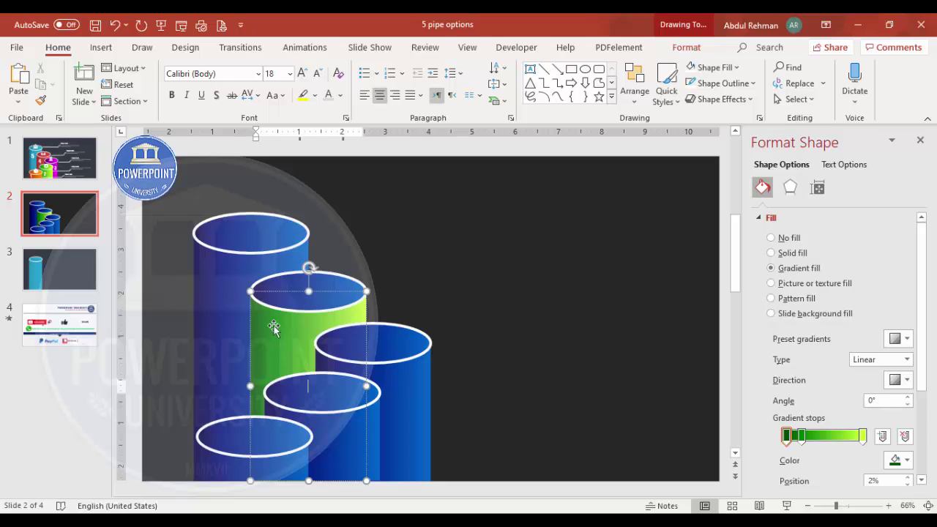
Recolour the second cylinder cap's three gradient stops green, dark green and yellow-green
{"action": "left_click", "coordinate": [331, 297]}
{"action": "left_click", "coordinate": [787, 436]}
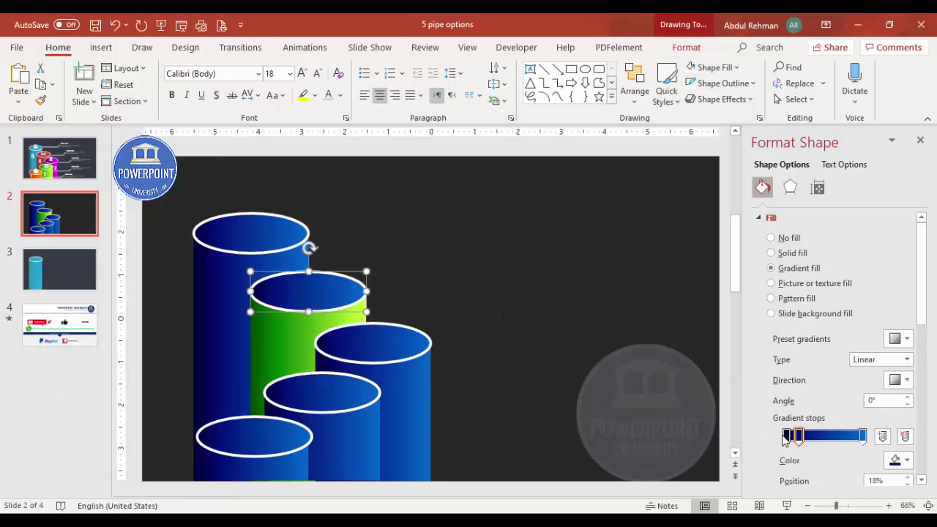
{"action": "left_click", "coordinate": [896, 462]}
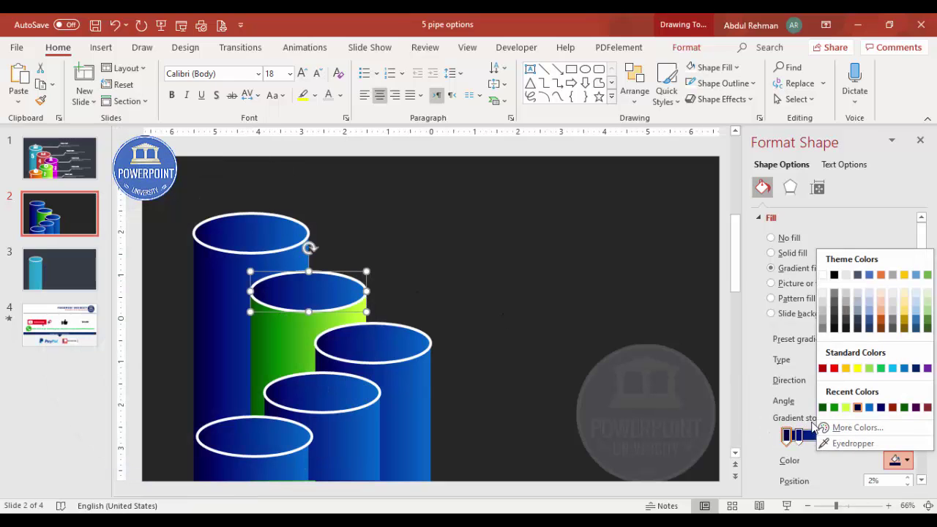
{"action": "left_click", "coordinate": [824, 407]}
{"action": "left_click", "coordinate": [800, 437]}
{"action": "left_click", "coordinate": [896, 460]}
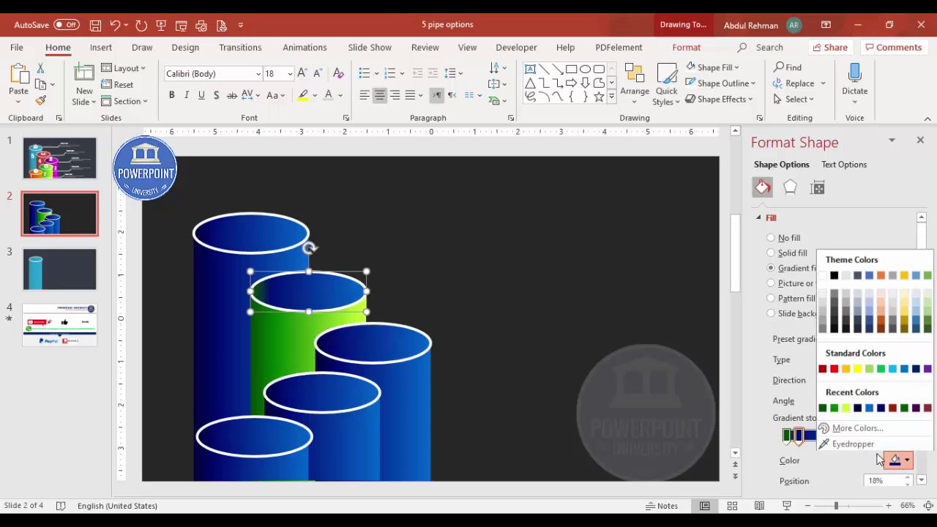
{"action": "left_click", "coordinate": [835, 408]}
{"action": "left_click", "coordinate": [862, 437]}
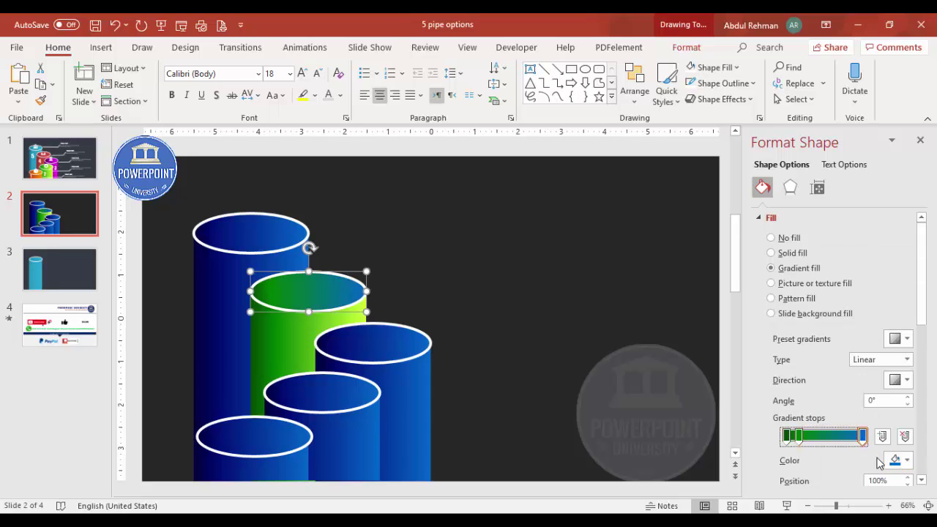
{"action": "left_click", "coordinate": [897, 461]}
{"action": "left_click", "coordinate": [848, 409]}
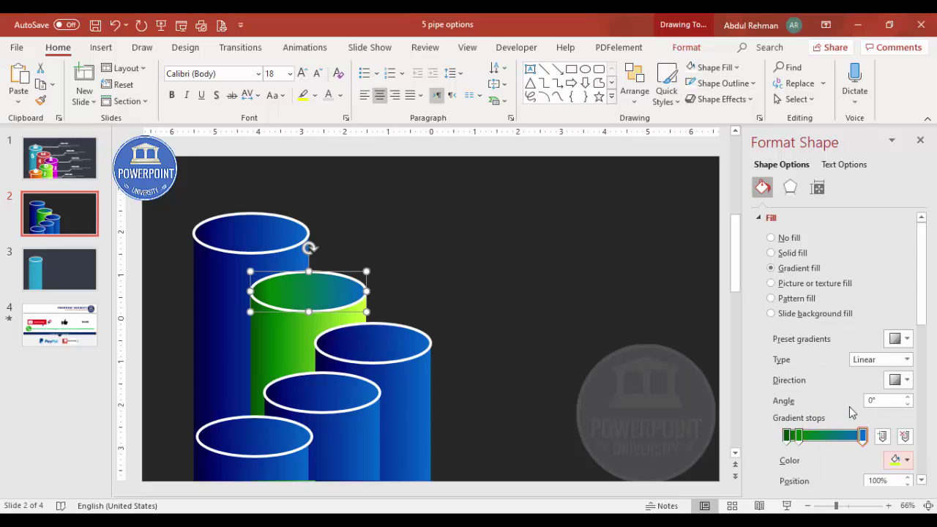
{"action": "left_click", "coordinate": [473, 360]}
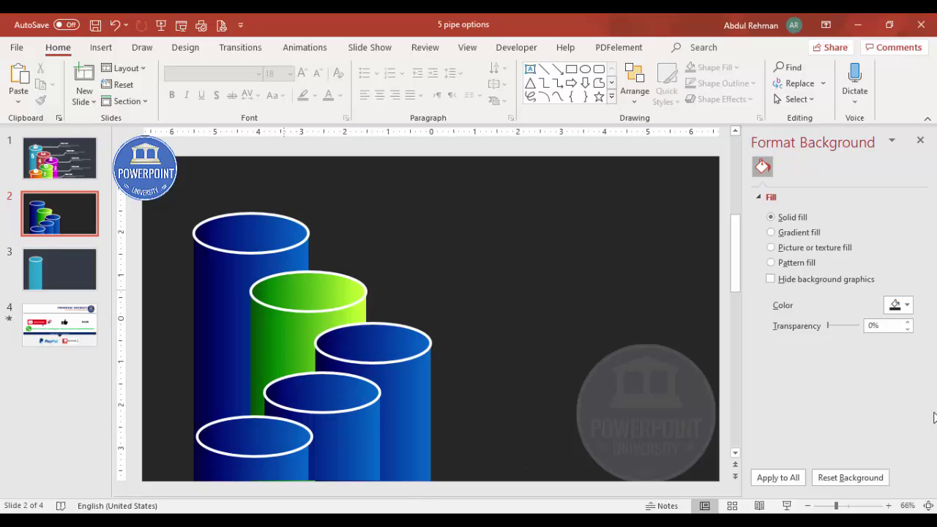
Add a text box containing "5" on the tallest cylinder
{"action": "left_click", "coordinate": [101, 47]}
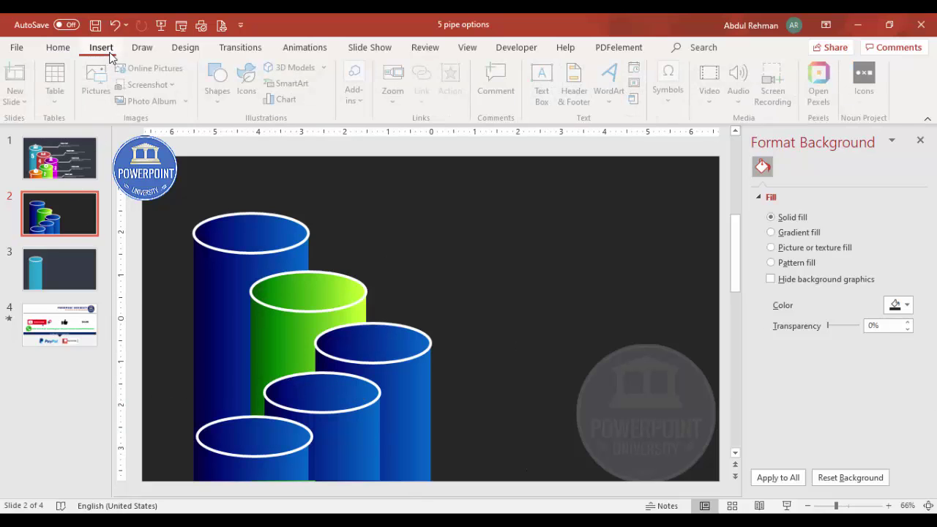
{"action": "left_click", "coordinate": [545, 84]}
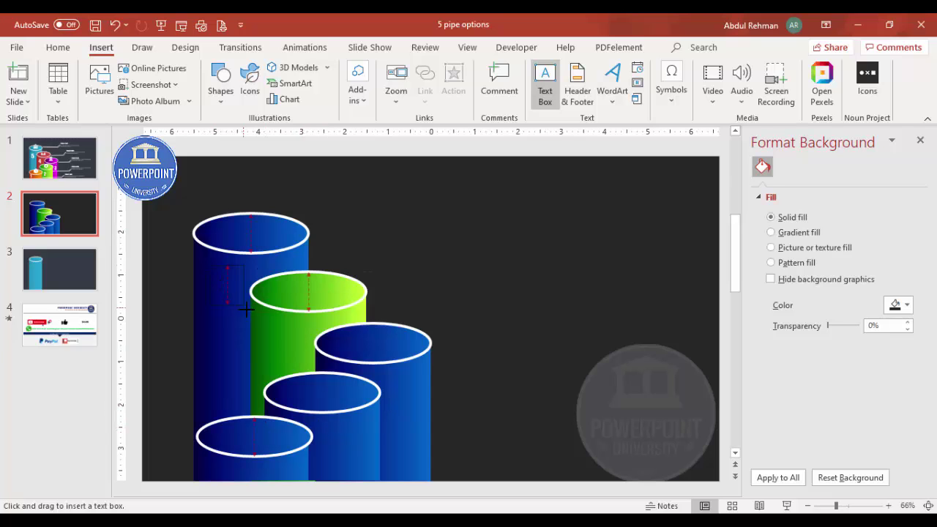
{"action": "left_click_drag", "start_coordinate": [244, 309], "coordinate": [245, 289]}
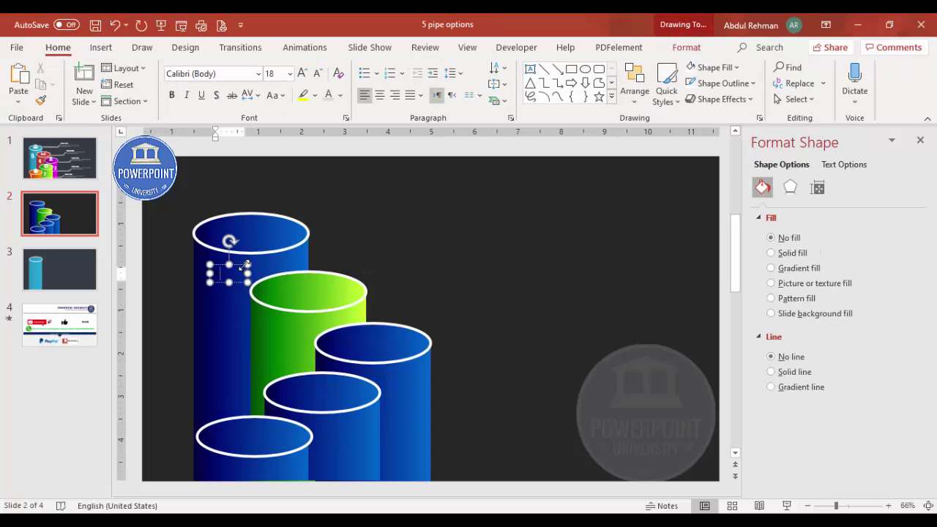
{"action": "type", "text": "5"}
Format the 5 as white, bold, centred Century Gothic at 54 pt
{"action": "left_click", "coordinate": [340, 96]}
{"action": "left_click", "coordinate": [329, 143]}
{"action": "left_click", "coordinate": [229, 74]}
{"action": "type", "text": "Century Gothic"}
{"action": "key", "text": "Return"}
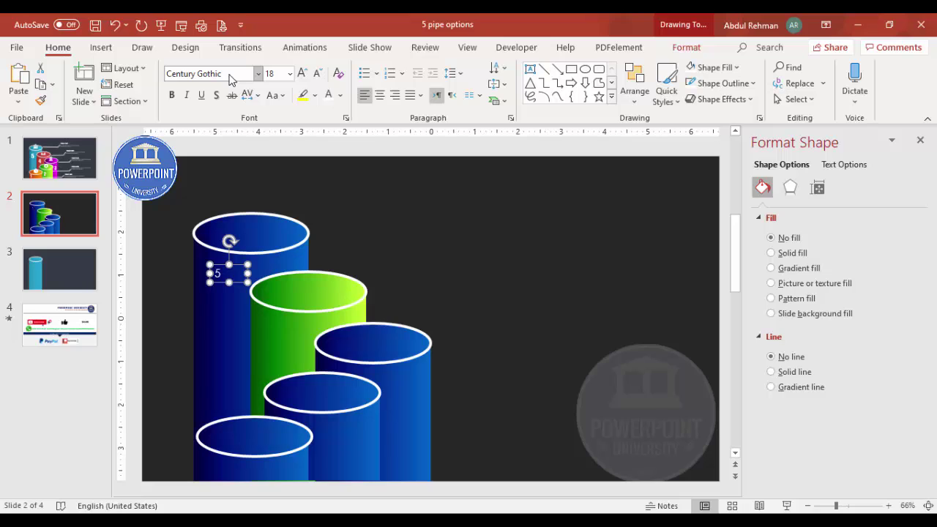
{"action": "left_click", "coordinate": [171, 96]}
{"action": "left_click", "coordinate": [301, 73]}
{"action": "left_click", "coordinate": [302, 73]}
{"action": "left_click", "coordinate": [301, 73]}
{"action": "left_click", "coordinate": [302, 74]}
{"action": "left_click", "coordinate": [377, 96]}
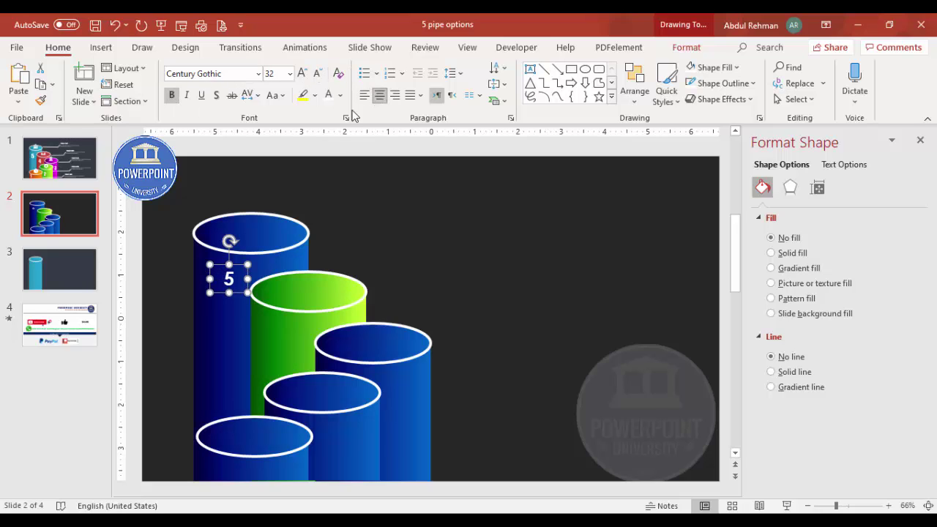
{"action": "left_click", "coordinate": [301, 73]}
{"action": "left_click", "coordinate": [301, 74]}
{"action": "left_click", "coordinate": [302, 73]}
{"action": "left_click", "coordinate": [301, 73]}
{"action": "left_click", "coordinate": [302, 73]}
{"action": "left_click", "coordinate": [302, 73]}
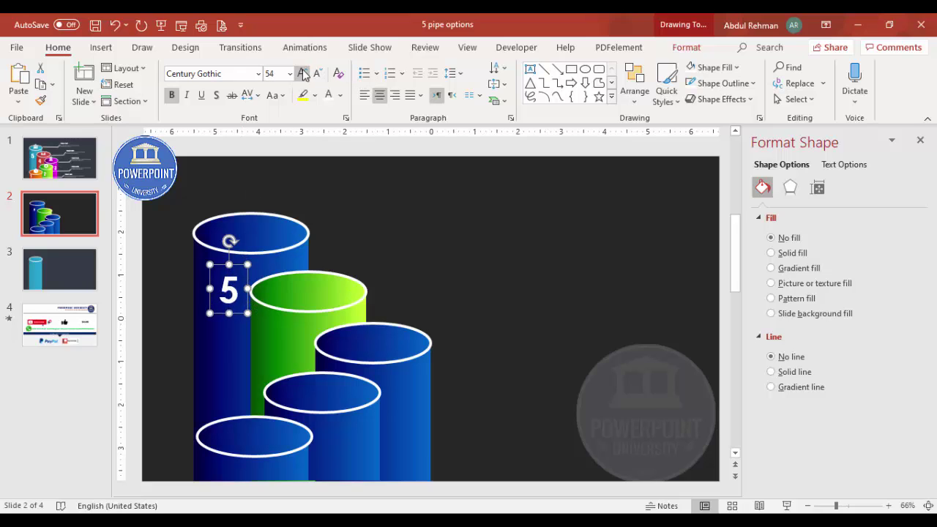
Copy the 5 onto each remaining cylinder, shrinking copies to 54, 48, 44 and 40 pt
{"action": "left_click_drag", "start_coordinate": [238, 269], "coordinate": [295, 314]}
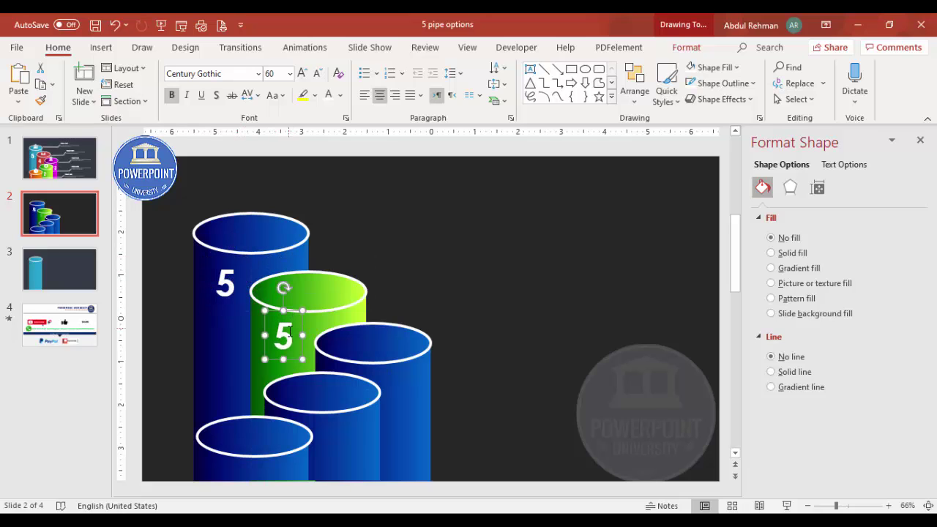
{"action": "left_click", "coordinate": [316, 74]}
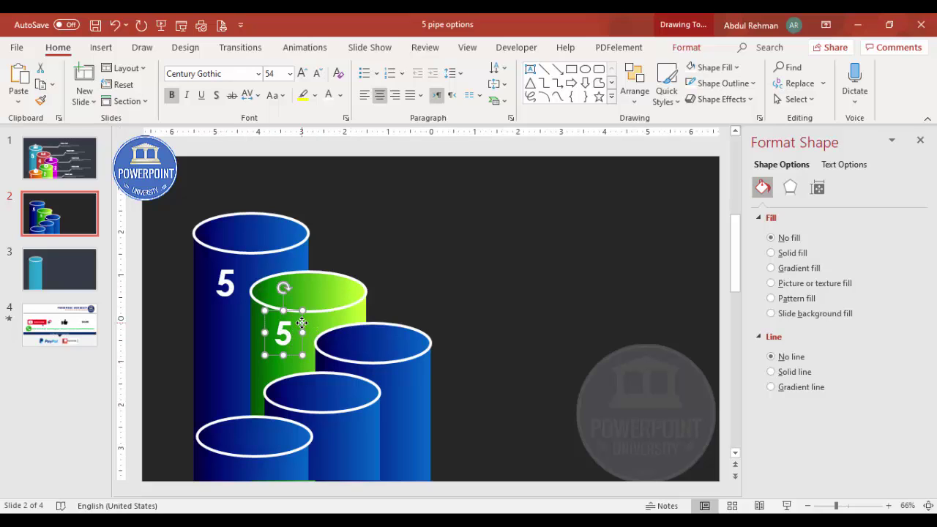
{"action": "left_click_drag", "start_coordinate": [302, 323], "coordinate": [431, 377]}
{"action": "left_click", "coordinate": [317, 74]}
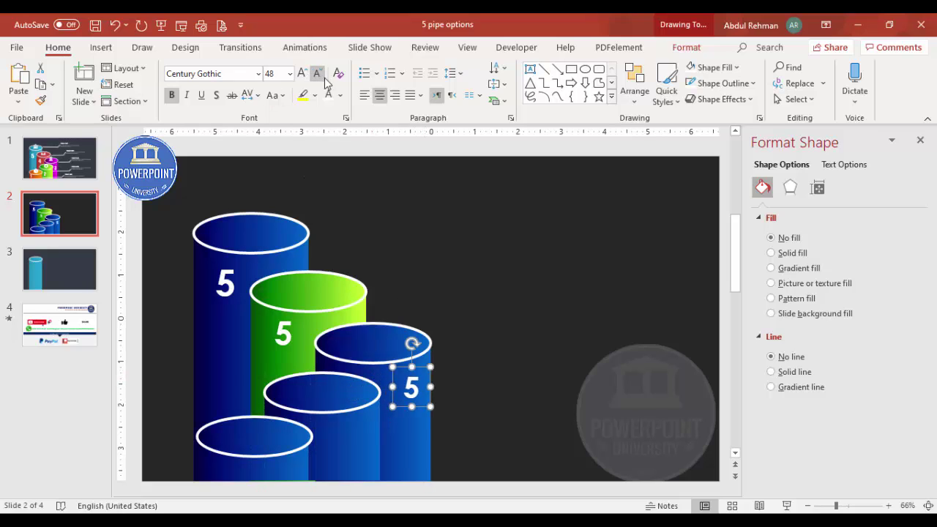
{"action": "left_click_drag", "start_coordinate": [427, 371], "coordinate": [379, 441]}
{"action": "left_click", "coordinate": [316, 74]}
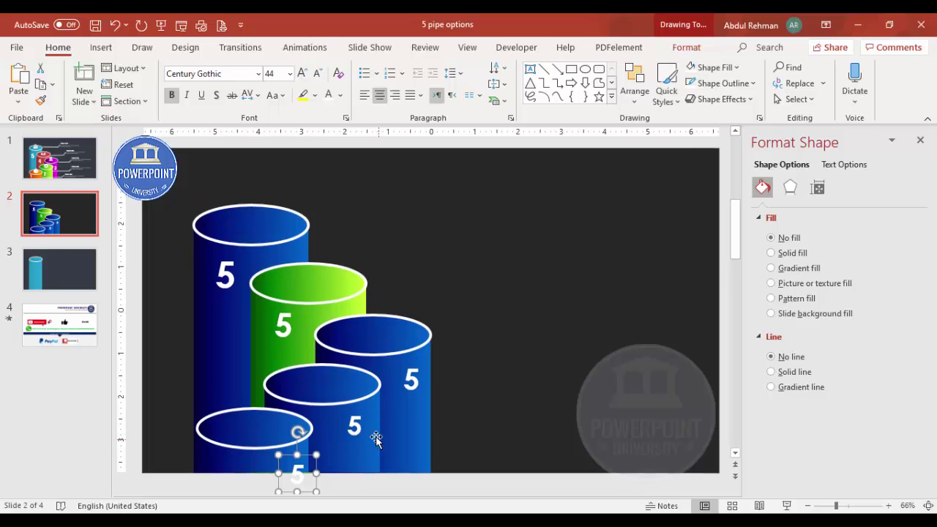
{"action": "left_click_drag", "start_coordinate": [305, 446], "coordinate": [301, 434]}
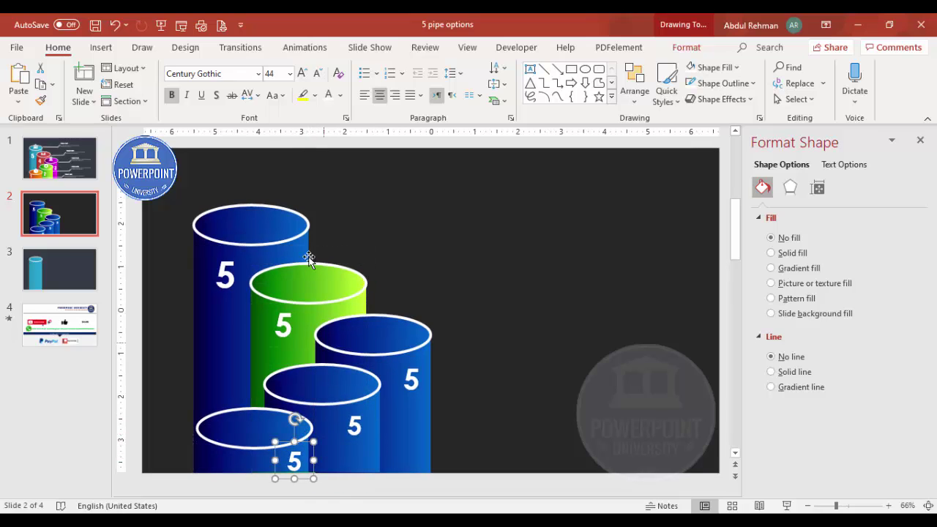
{"action": "left_click", "coordinate": [317, 74]}
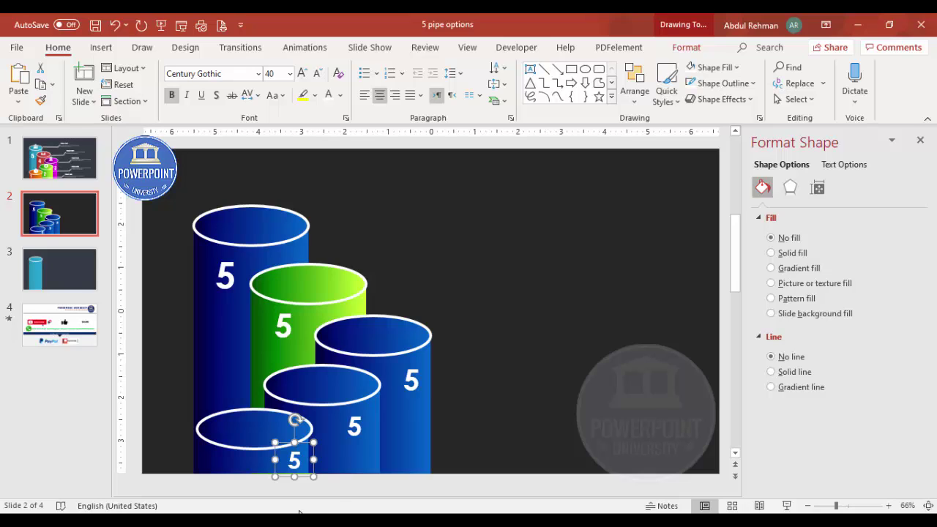
Renumber the second and third cylinders from 5 to 4 and 3
{"action": "left_click", "coordinate": [293, 322]}
{"action": "key", "text": "BackSpace"}
{"action": "type", "text": "4"}
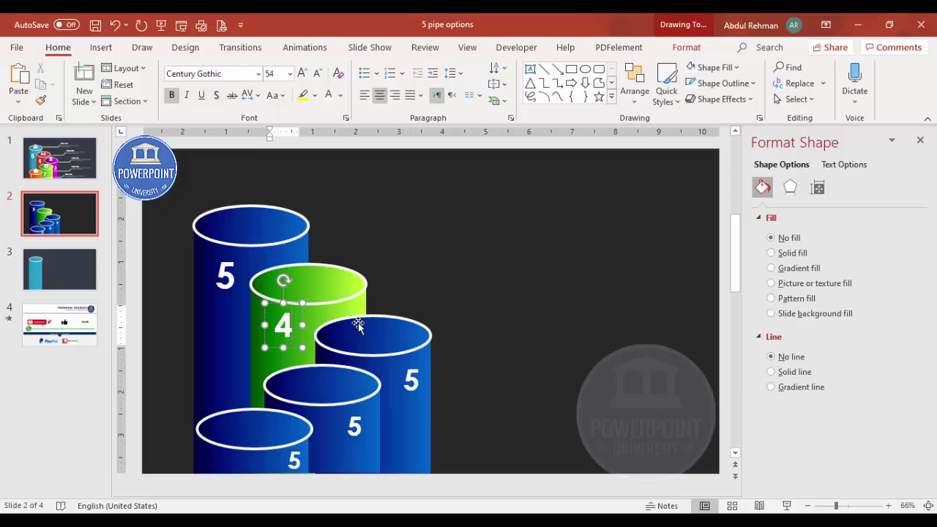
{"action": "left_click", "coordinate": [411, 379]}
{"action": "key", "text": "BackSpace"}
{"action": "type", "text": "3"}
Renumber the fourth and bottom cylinders from 5 to 2 and 1
{"action": "left_click", "coordinate": [355, 428]}
{"action": "key", "text": "BackSpace"}
{"action": "type", "text": "2"}
{"action": "left_click", "coordinate": [294, 460]}
{"action": "key", "text": "BackSpace"}
{"action": "type", "text": "1"}
{"action": "left_click", "coordinate": [465, 288]}
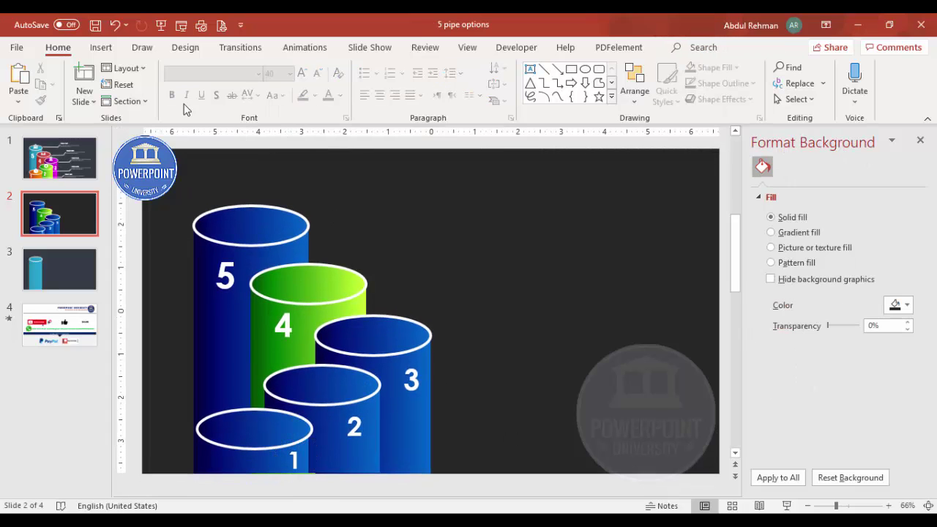
{"action": "left_click", "coordinate": [101, 47]}
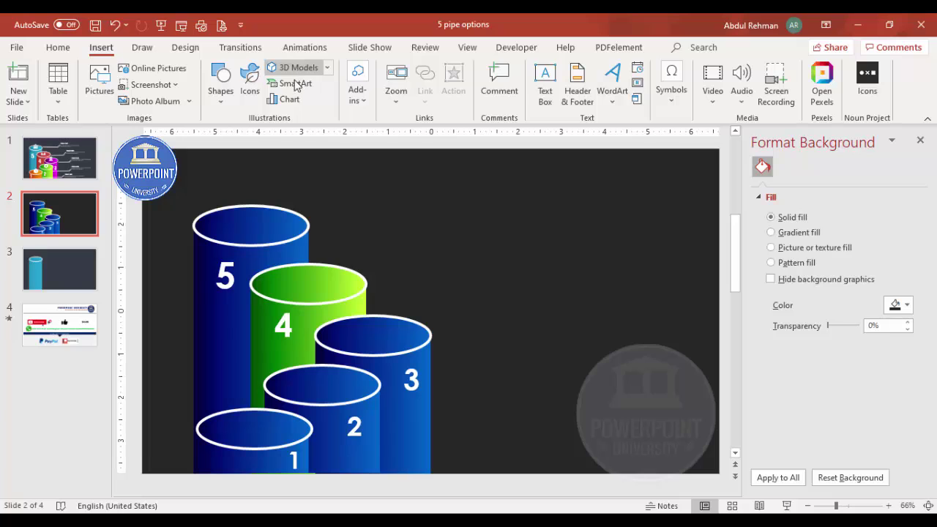
Insert five Analytics icons from the icon library
{"action": "left_click", "coordinate": [251, 82]}
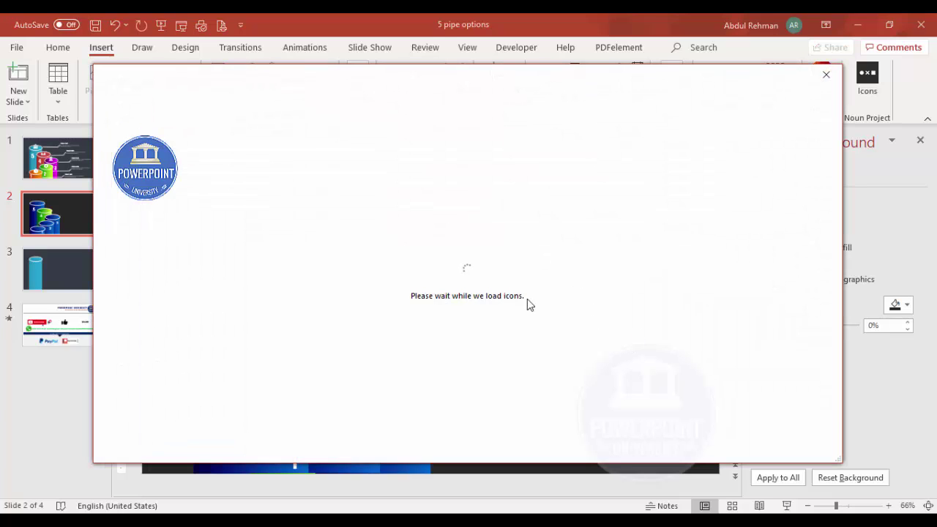
{"action": "left_click", "coordinate": [697, 378]}
{"action": "left_click", "coordinate": [584, 379]}
{"action": "left_click", "coordinate": [528, 379]}
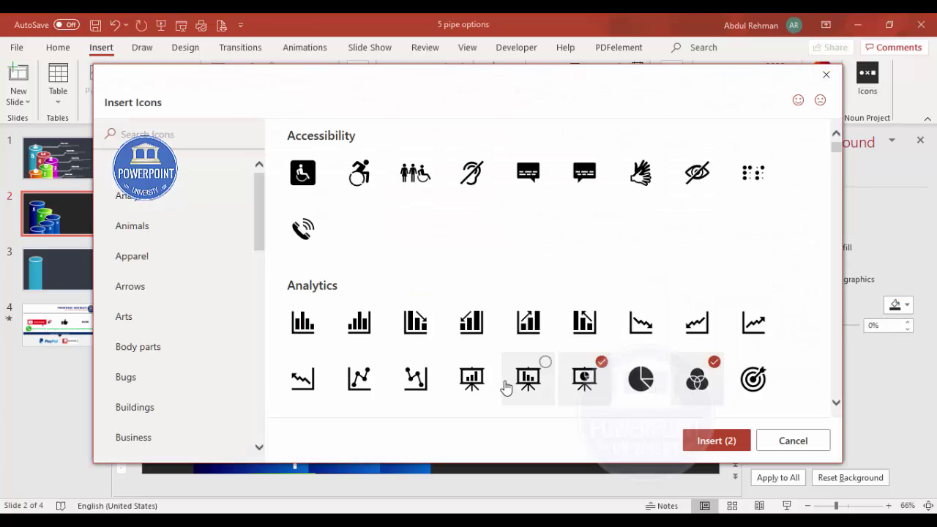
{"action": "left_click", "coordinate": [472, 378]}
{"action": "left_click", "coordinate": [475, 328]}
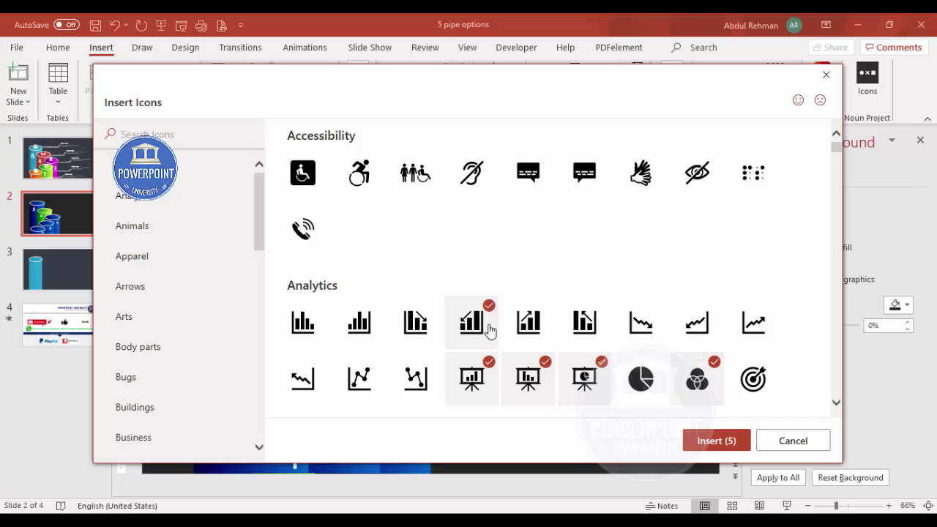
{"action": "left_click", "coordinate": [707, 443]}
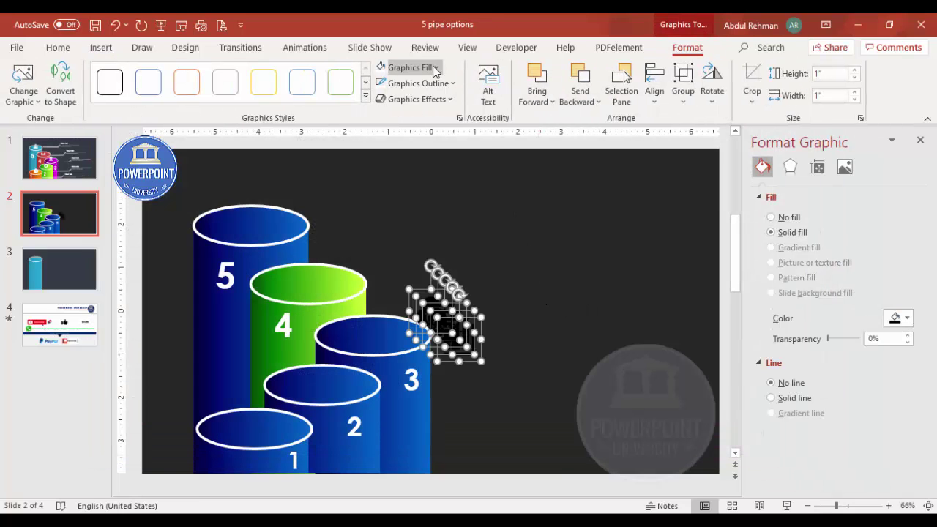
Make the icons white and place two onto the tops of cylinders 5 and 4
{"action": "left_click", "coordinate": [421, 66]}
{"action": "left_click", "coordinate": [387, 103]}
{"action": "left_click", "coordinate": [485, 312]}
{"action": "left_click_drag", "start_coordinate": [454, 323], "coordinate": [255, 217]}
{"action": "left_click_drag", "start_coordinate": [438, 310], "coordinate": [373, 332]}
Give all five icons a Perspective: Upper Left shadow
{"action": "left_click", "coordinate": [333, 377], "text": "shift"}
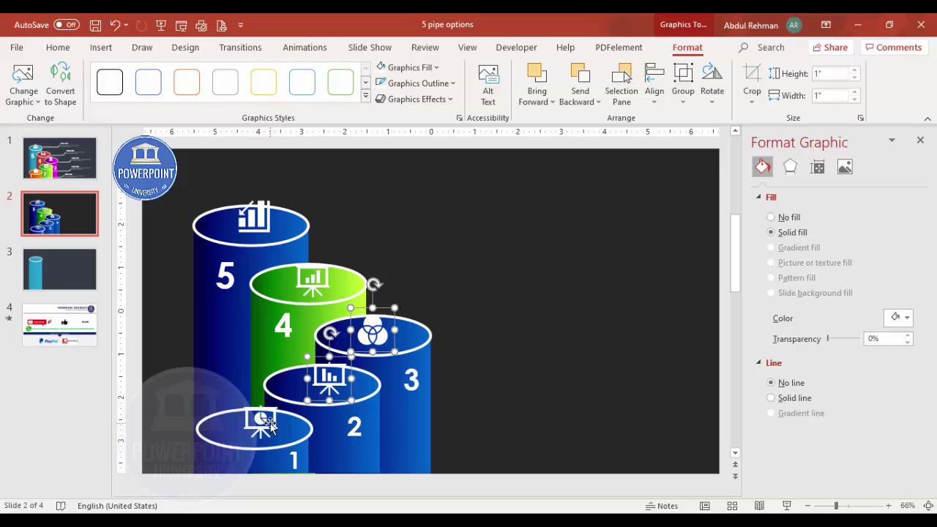
{"action": "left_click", "coordinate": [261, 419], "text": "shift"}
{"action": "left_click", "coordinate": [312, 274], "text": "shift"}
{"action": "left_click", "coordinate": [252, 221], "text": "shift"}
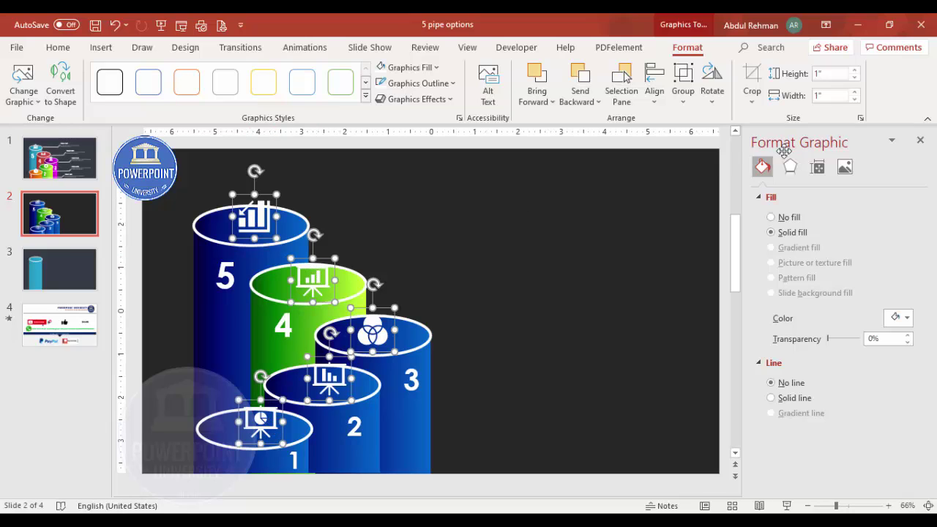
{"action": "left_click", "coordinate": [791, 167]}
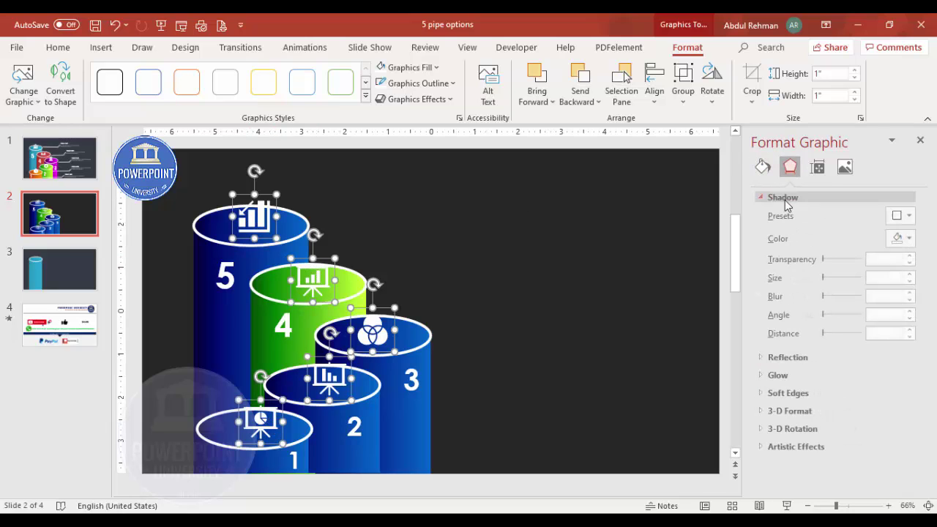
{"action": "left_click", "coordinate": [900, 215]}
{"action": "scroll", "coordinate": [924, 286], "scroll_direction": "down", "scroll_amount": 3}
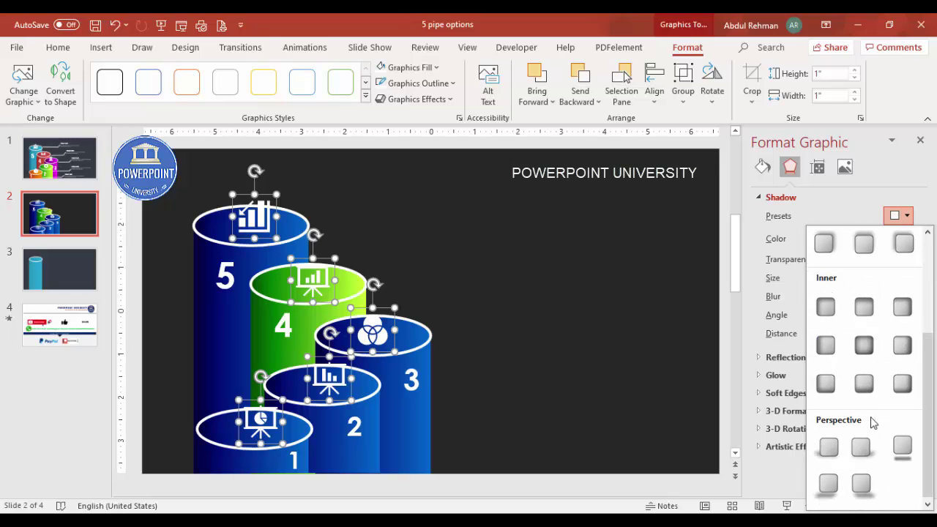
{"action": "left_click", "coordinate": [828, 449]}
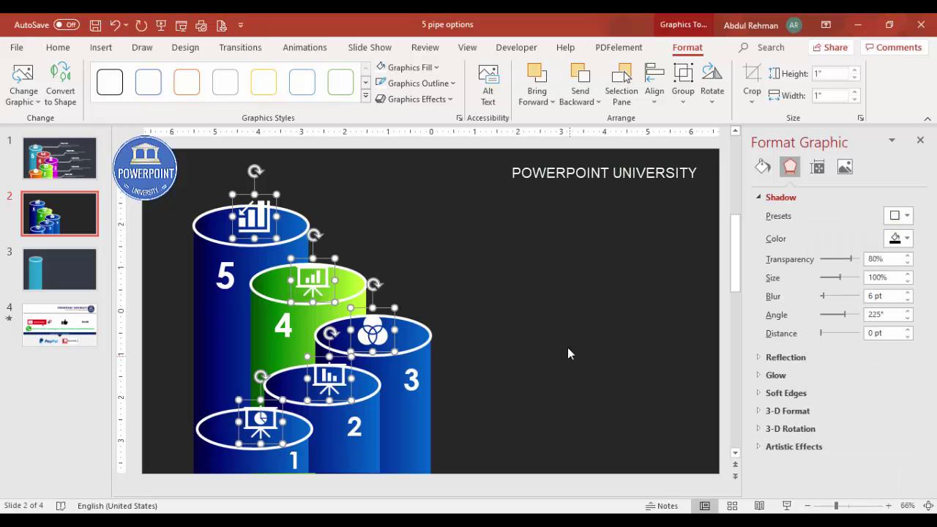
{"action": "left_click", "coordinate": [546, 323]}
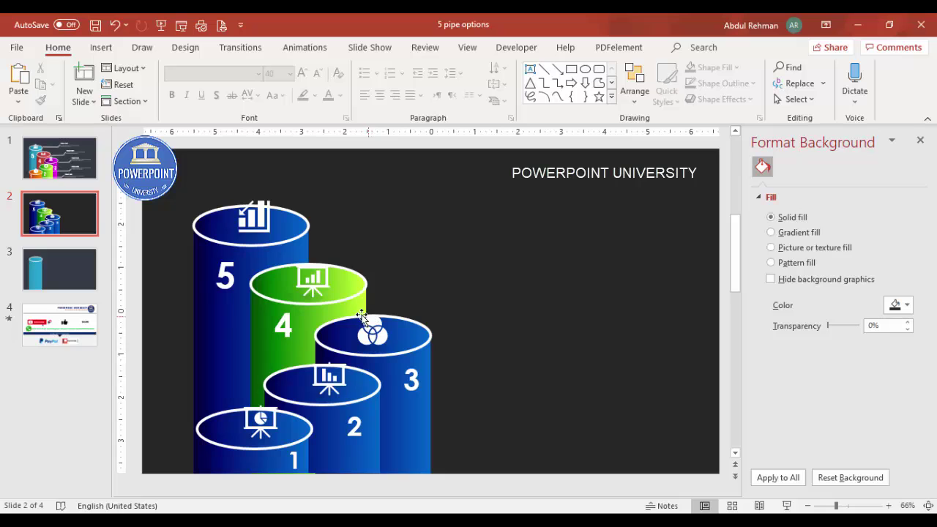
Add a text box reading 'TITLE HERE' to the right of cylinder 5
{"action": "left_click", "coordinate": [100, 49]}
{"action": "left_click", "coordinate": [544, 85]}
{"action": "left_click_drag", "start_coordinate": [336, 211], "coordinate": [539, 231]}
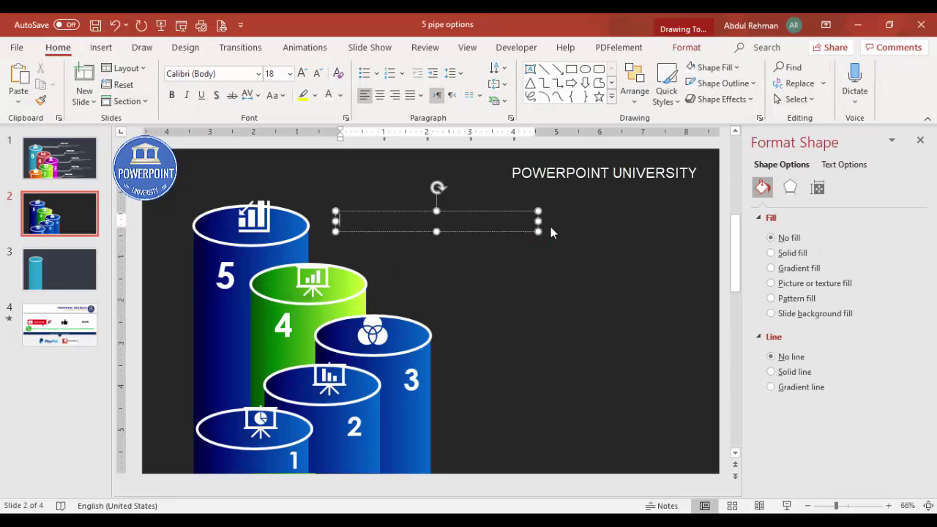
{"action": "type", "text": "TITLE HERE"}
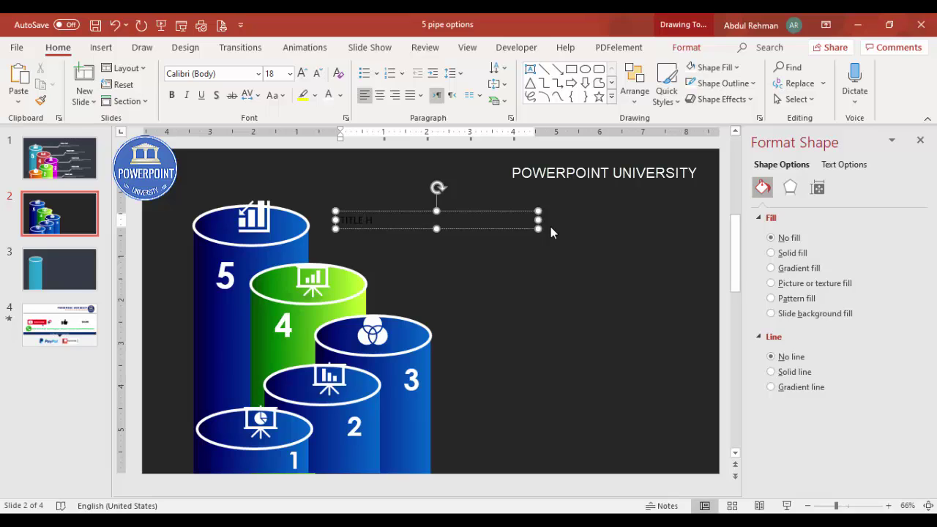
Format the title in bold Century Gothic, then narrow and reposition its box
{"action": "left_click", "coordinate": [490, 216]}
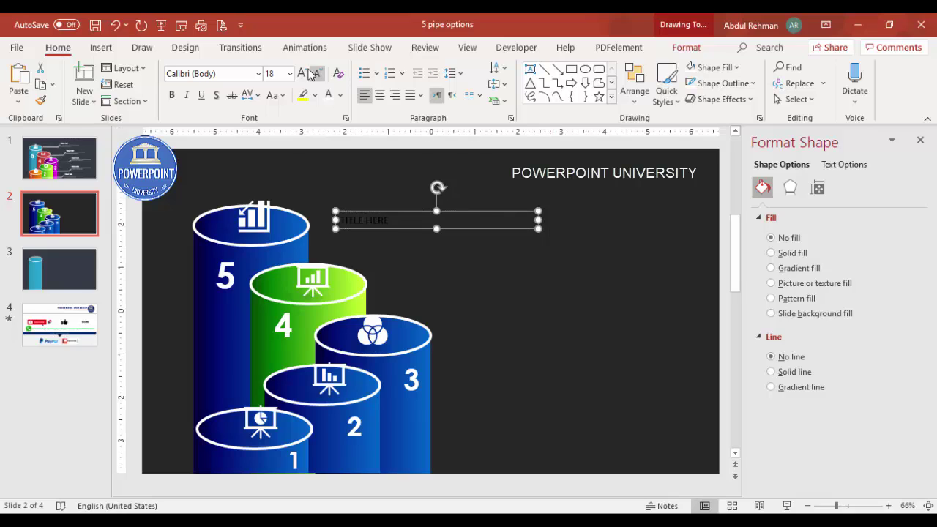
{"action": "left_click", "coordinate": [236, 75]}
{"action": "key", "text": "BackSpace"}
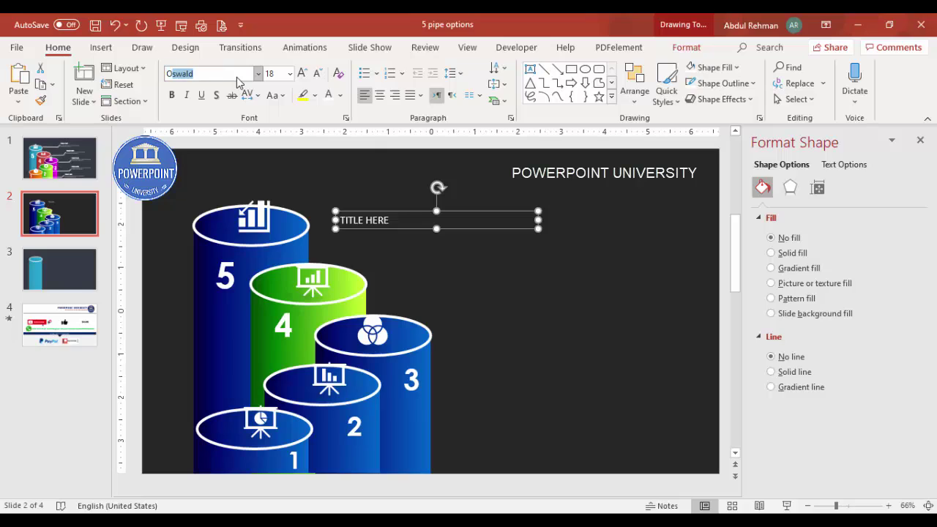
{"action": "type", "text": "Century Gothic"}
{"action": "key", "text": "Return"}
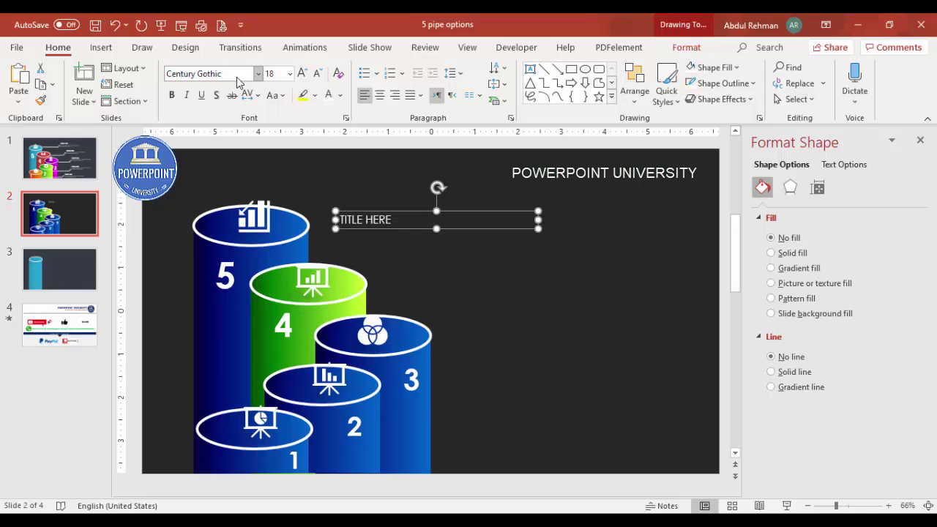
{"action": "left_click", "coordinate": [172, 94]}
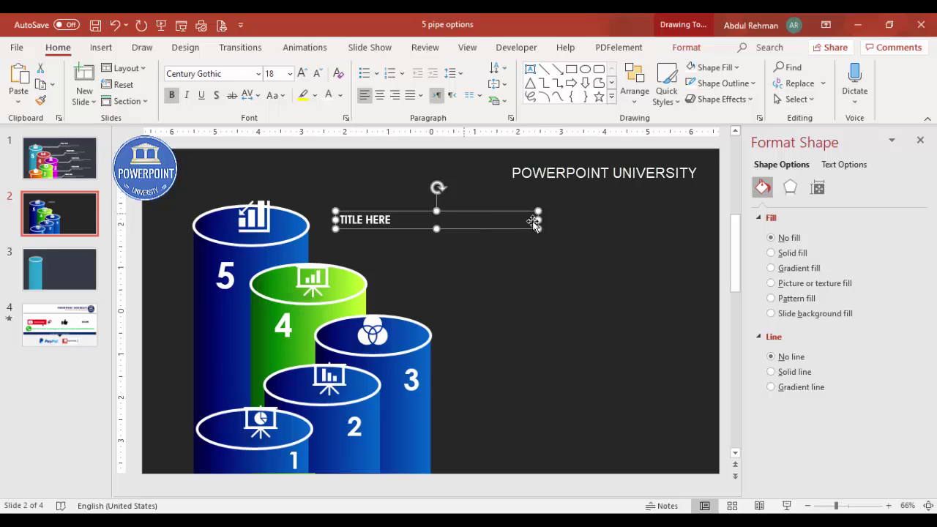
{"action": "left_click_drag", "start_coordinate": [542, 220], "coordinate": [516, 220]}
{"action": "left_click_drag", "start_coordinate": [448, 217], "coordinate": [561, 214]}
{"action": "left_click", "coordinate": [562, 249]}
Add a text box below the title reading 'Add your detail text here'
{"action": "left_click", "coordinate": [101, 47]}
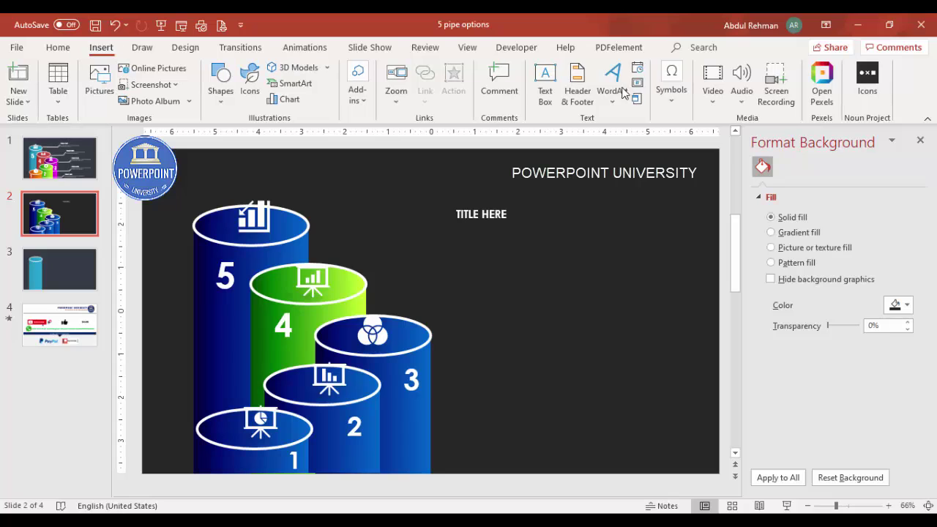
{"action": "left_click", "coordinate": [546, 80]}
{"action": "left_click_drag", "start_coordinate": [457, 225], "coordinate": [614, 259]}
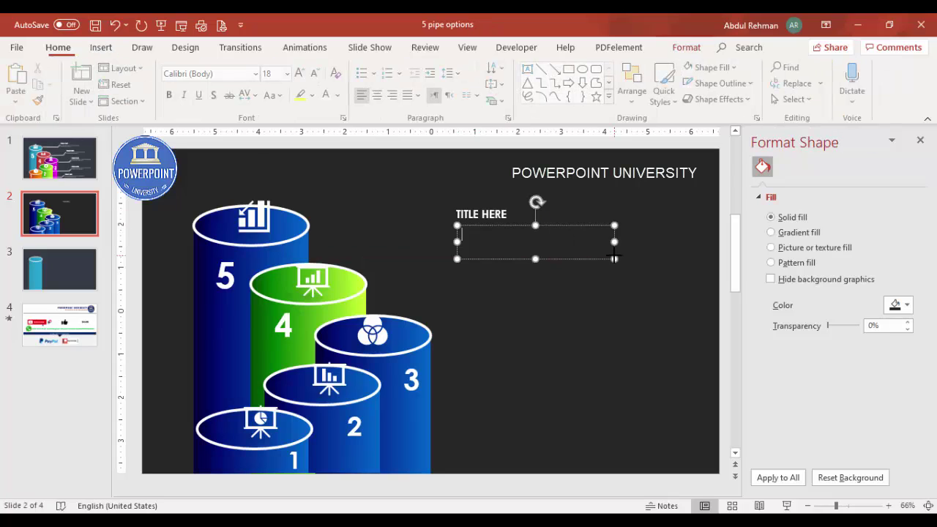
{"action": "type", "text": "Add your deta"}
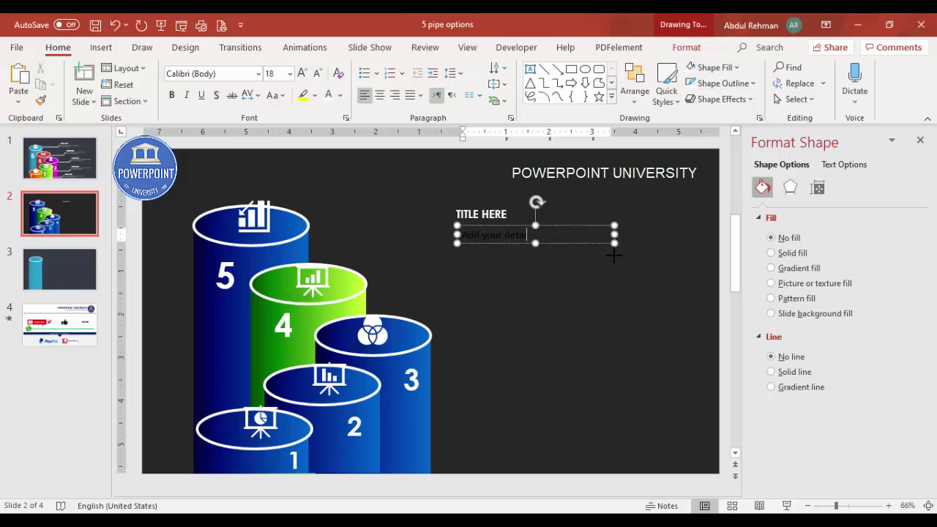
{"action": "type", "text": "il text here"}
{"action": "key", "text": "Escape"}
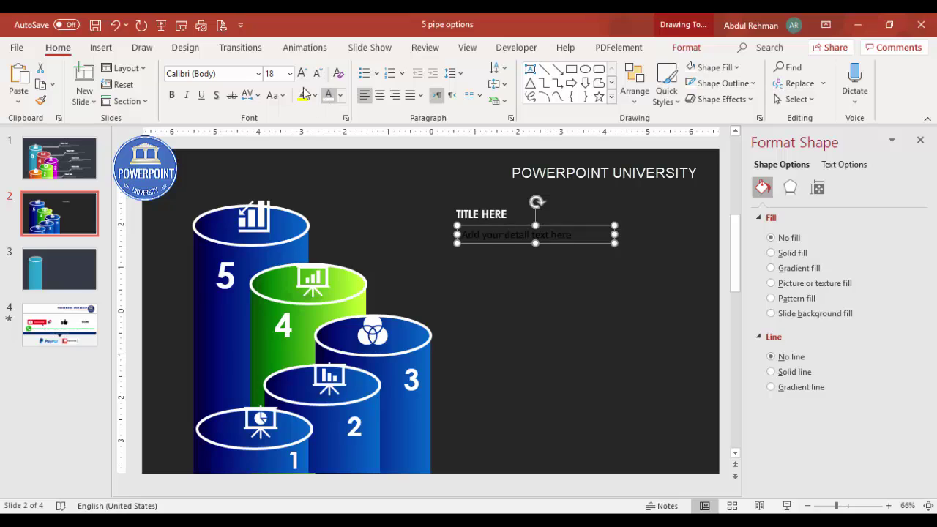
Make the detail text 12 pt white Century Gothic, wrap it, and group it with the title
{"action": "left_click", "coordinate": [329, 95]}
{"action": "left_click", "coordinate": [226, 76]}
{"action": "type", "text": "Cent"}
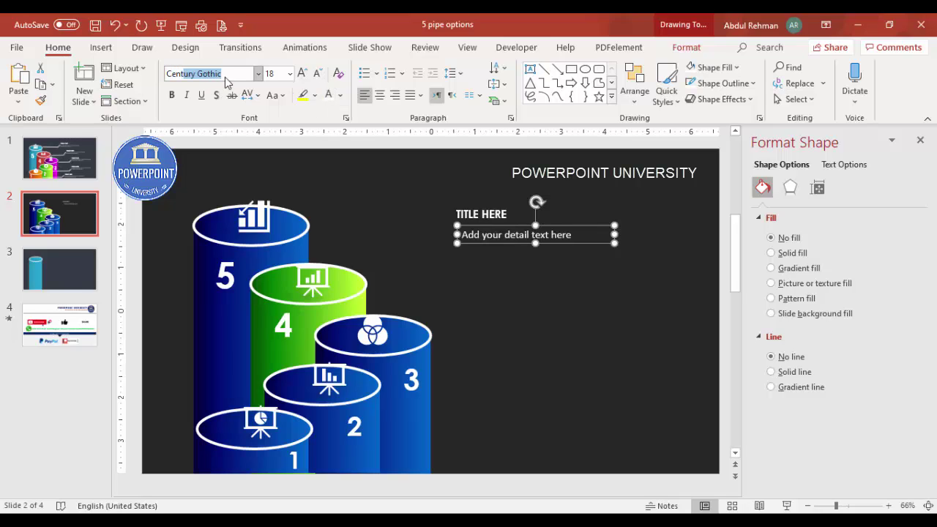
{"action": "type", "text": "ury"}
{"action": "key", "text": "Return"}
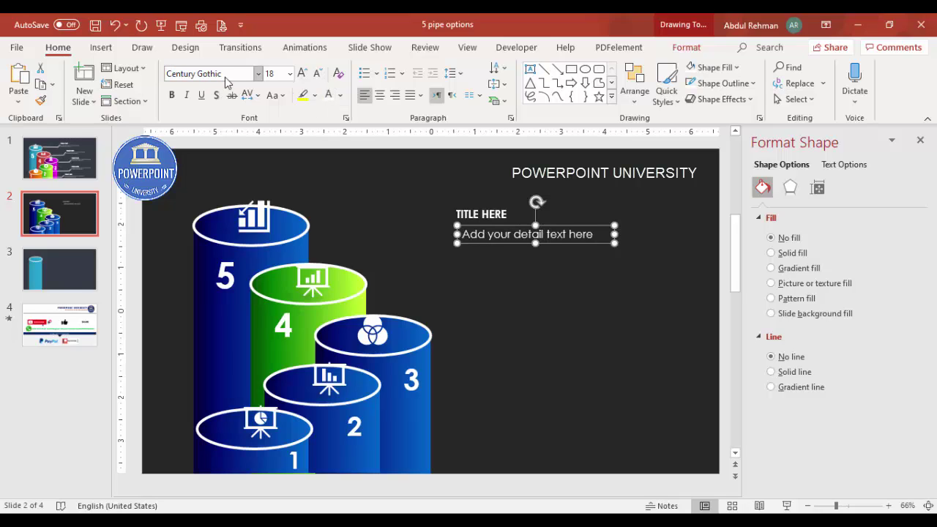
{"action": "left_click", "coordinate": [317, 73]}
{"action": "left_click", "coordinate": [317, 73]}
{"action": "left_click", "coordinate": [317, 73]}
{"action": "left_click", "coordinate": [340, 95]}
{"action": "left_click", "coordinate": [329, 147]}
{"action": "left_click_drag", "start_coordinate": [615, 238], "coordinate": [520, 222]}
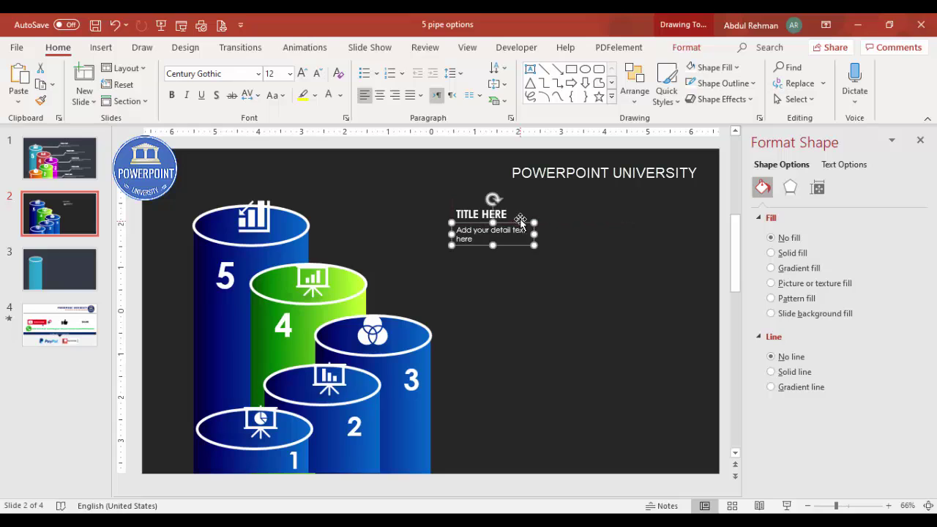
{"action": "left_click", "coordinate": [481, 214], "text": "shift"}
{"action": "key", "text": "ctrl+g"}
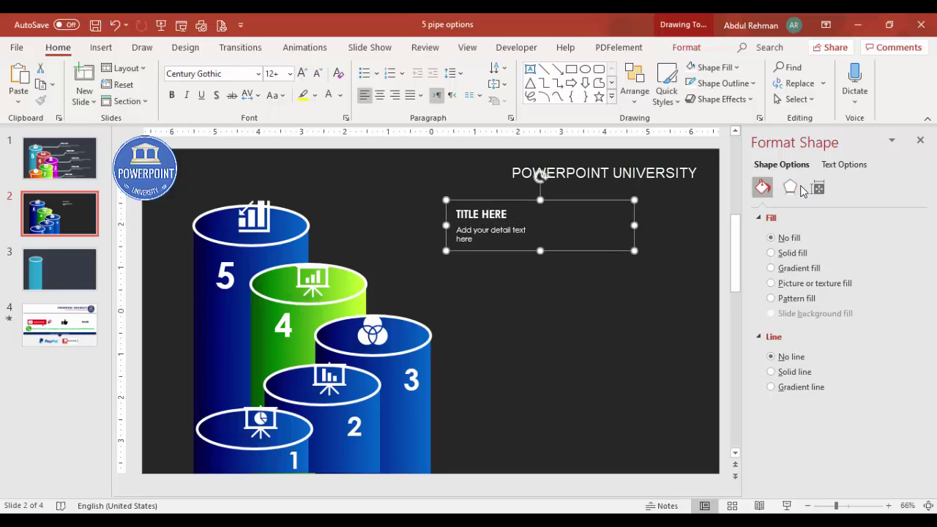
Duplicate the title group with Ctrl+D, placing copies beside cylinders 4, 3 and 1
{"action": "key", "text": "ctrl+d"}
{"action": "left_click_drag", "start_coordinate": [599, 210], "coordinate": [628, 255]}
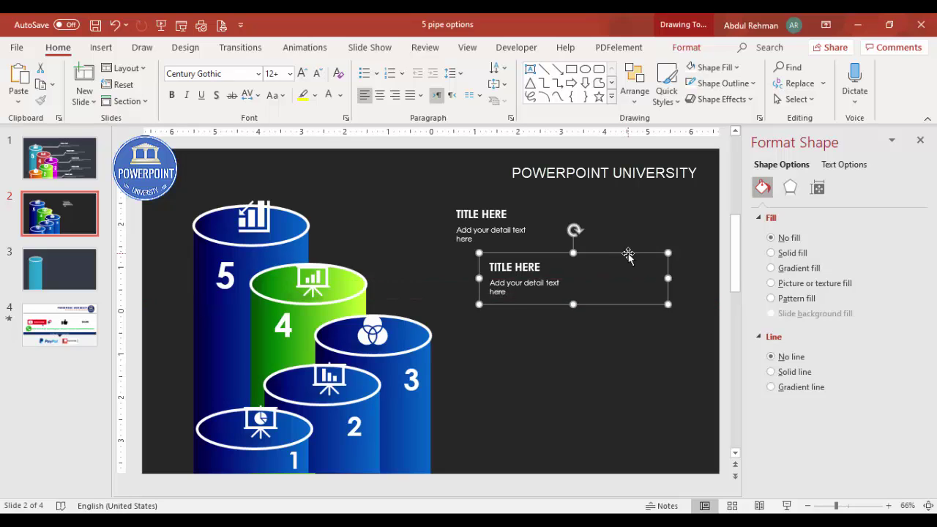
{"action": "key", "text": "ctrl+d"}
{"action": "left_click_drag", "start_coordinate": [630, 328], "coordinate": [610, 374]}
{"action": "key", "text": "ctrl+d"}
{"action": "left_click_drag", "start_coordinate": [615, 437], "coordinate": [580, 429]}
{"action": "left_click", "coordinate": [642, 282]}
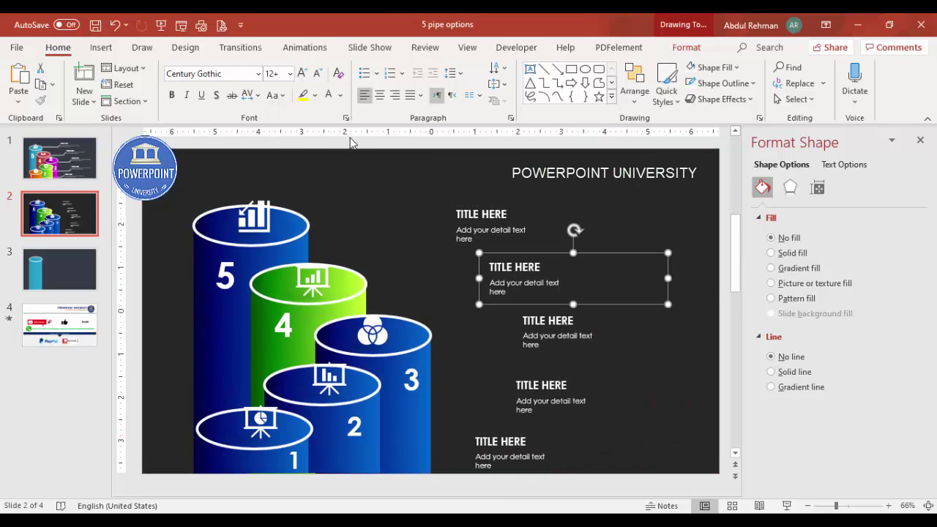
{"action": "left_click", "coordinate": [101, 47]}
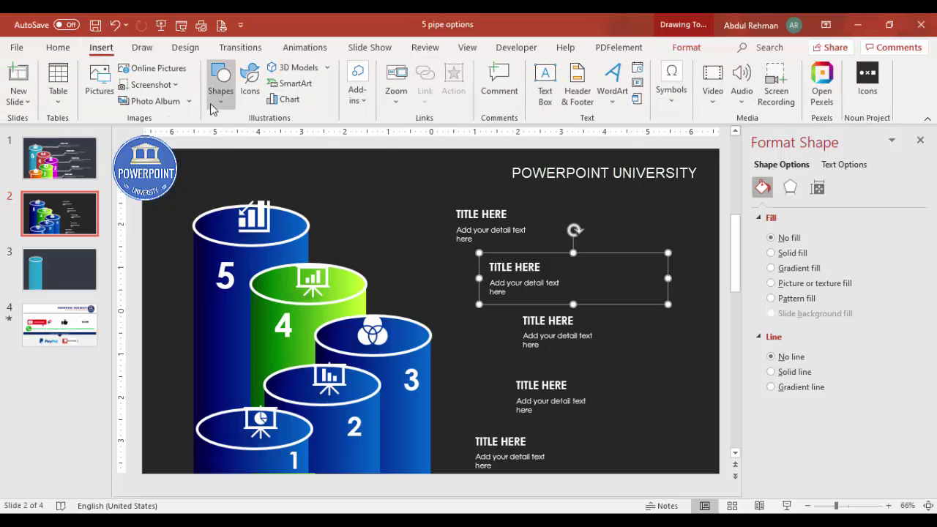
Draw an elbow connector from cylinder 5's top to the first title block
{"action": "left_click", "coordinate": [213, 107]}
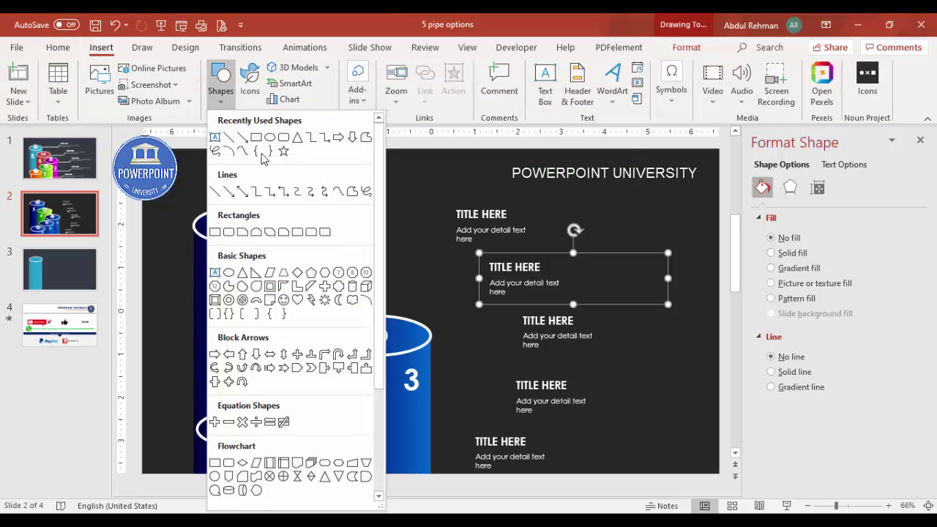
{"action": "left_click", "coordinate": [350, 197]}
{"action": "left_click_drag", "start_coordinate": [315, 241], "coordinate": [446, 228]}
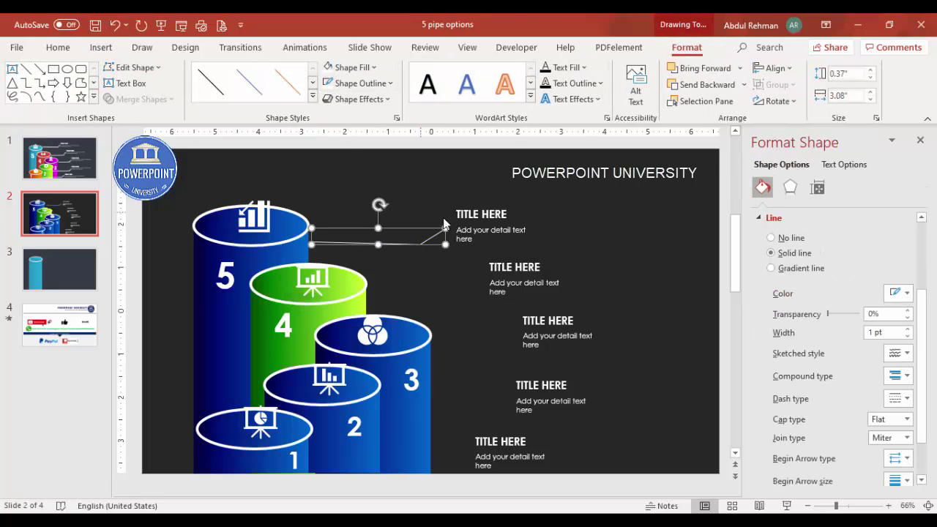
{"action": "left_click", "coordinate": [422, 280]}
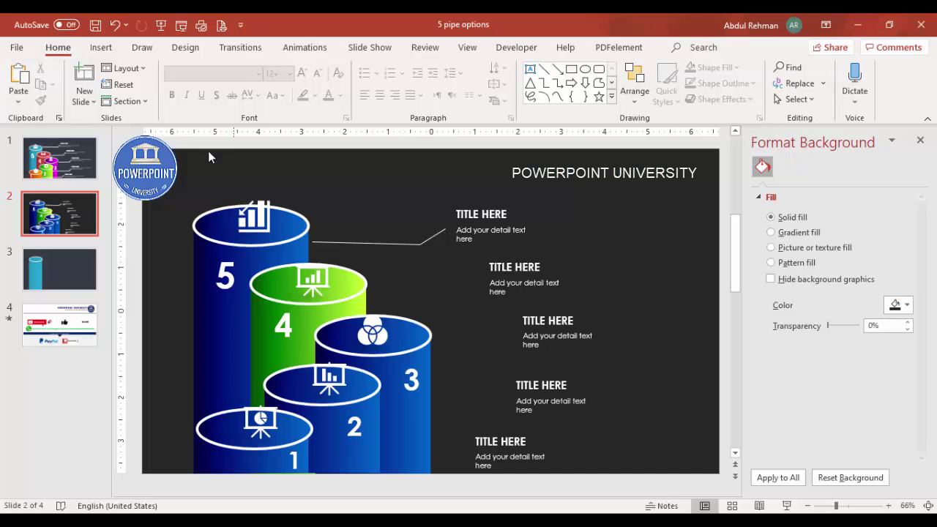
Draw an elbow connector from cylinder 4 to the second title block
{"action": "left_click", "coordinate": [101, 47]}
{"action": "left_click", "coordinate": [221, 82]}
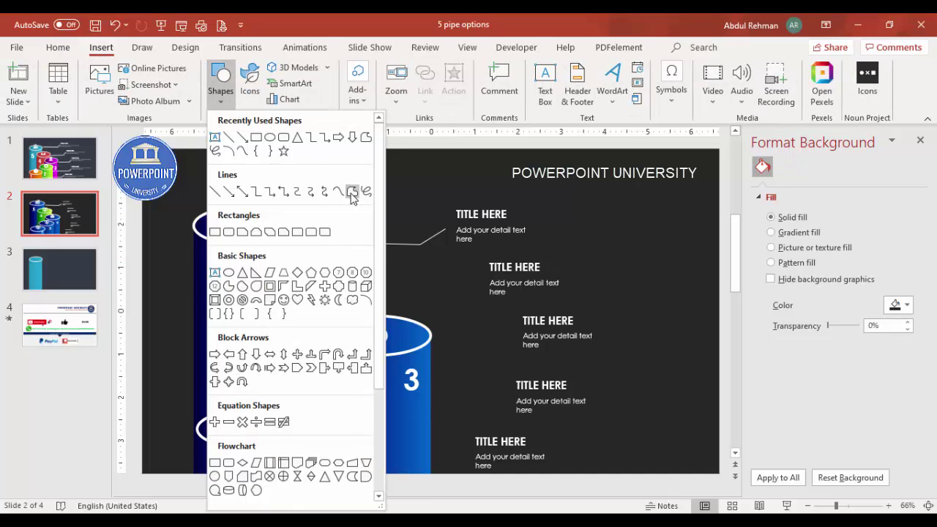
{"action": "left_click", "coordinate": [340, 190]}
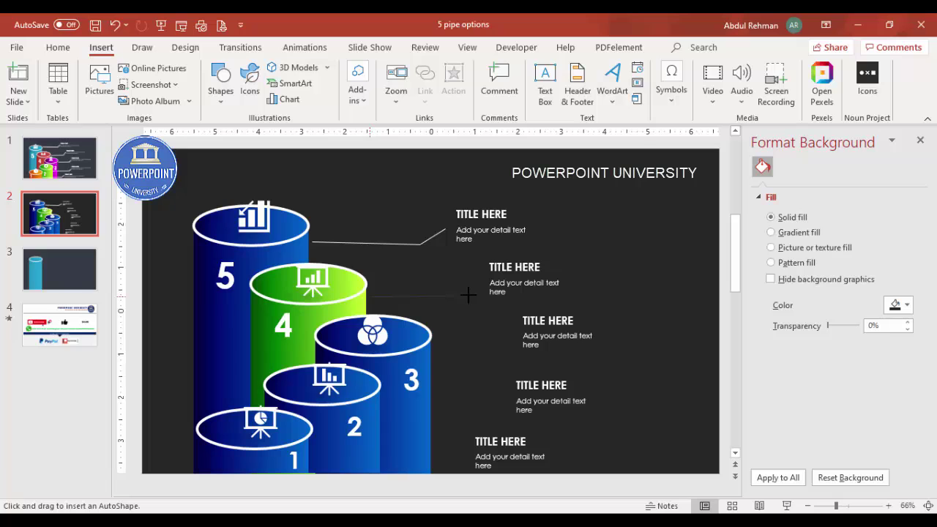
{"action": "left_click_drag", "start_coordinate": [483, 280], "coordinate": [369, 297]}
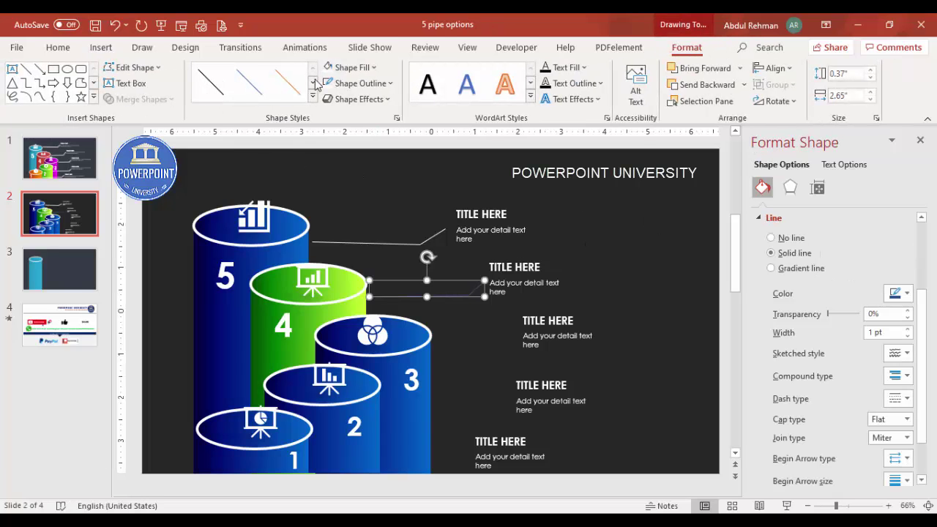
{"action": "left_click", "coordinate": [569, 271]}
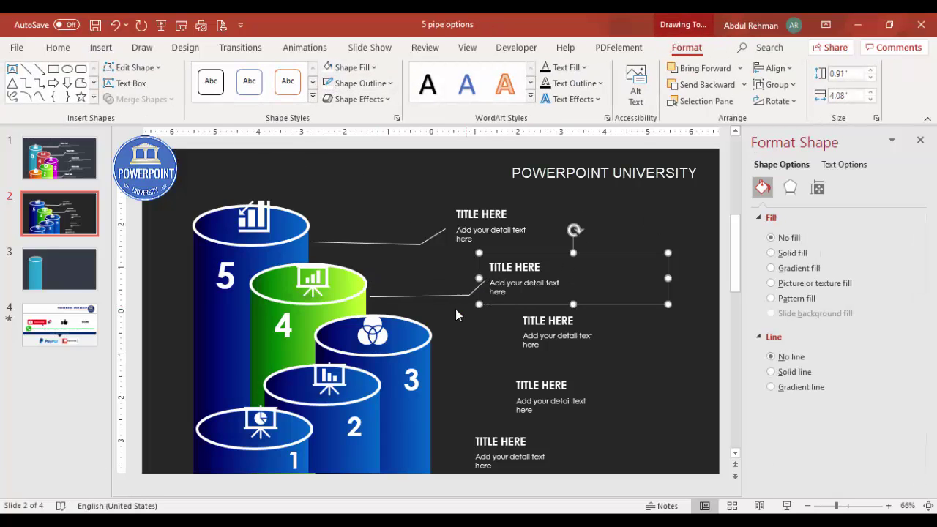